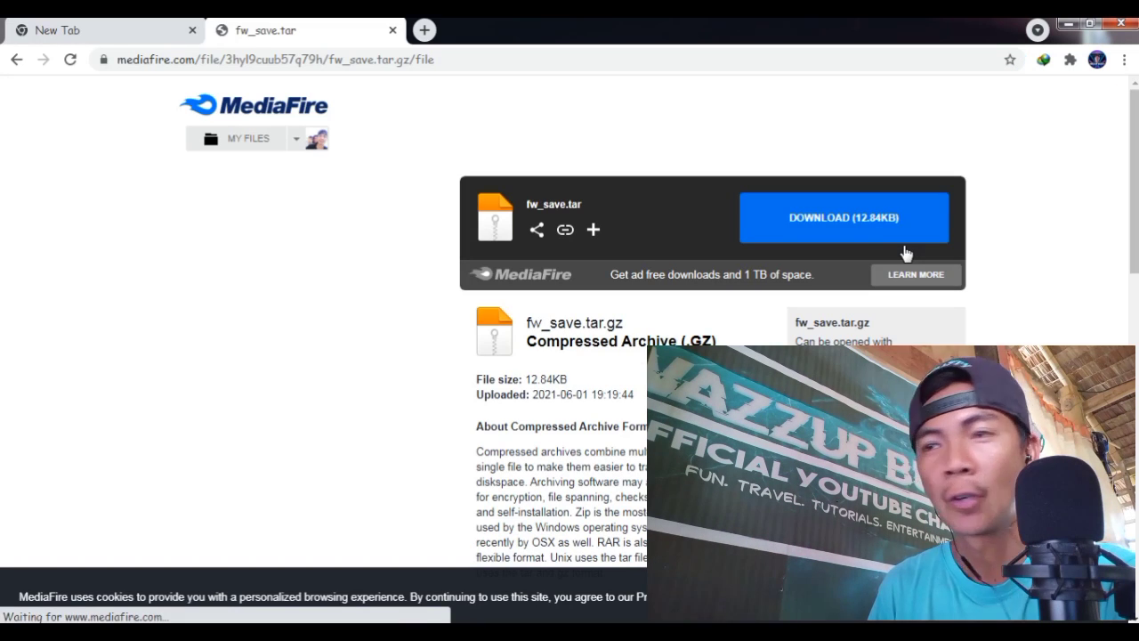
Download fw_save.tar.gz from the MediaFire page and locate the file in the Downloads\Compressed folder.
{"action": "left_click", "coordinate": [897, 246]}
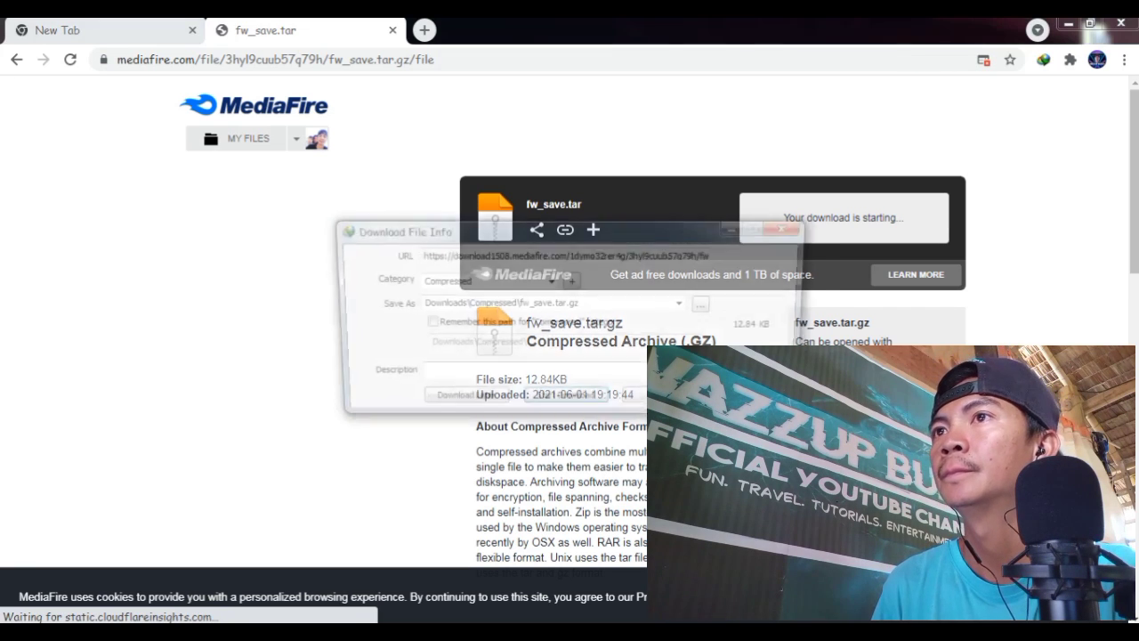
{"action": "left_click", "coordinate": [581, 403]}
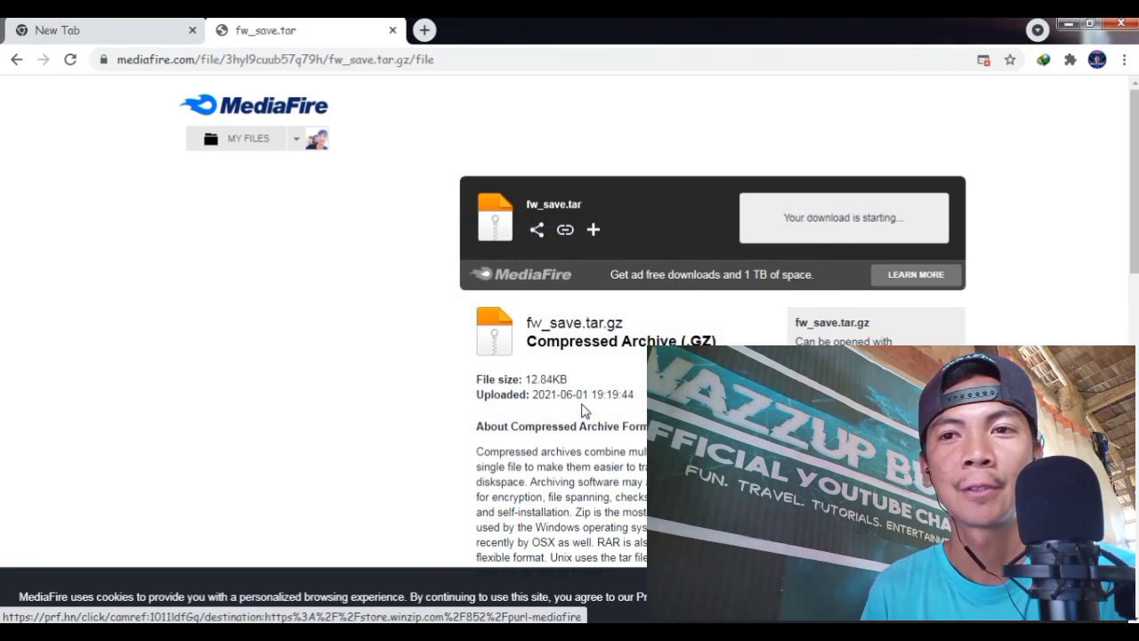
{"action": "left_click", "coordinate": [18, 629]}
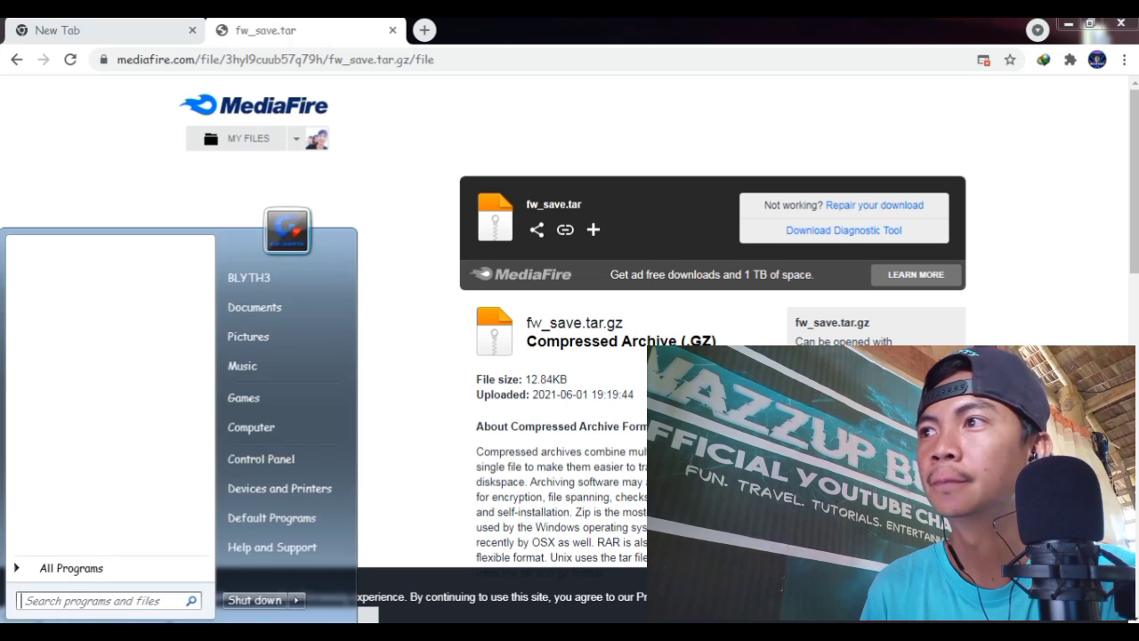
{"action": "left_click", "coordinate": [276, 283]}
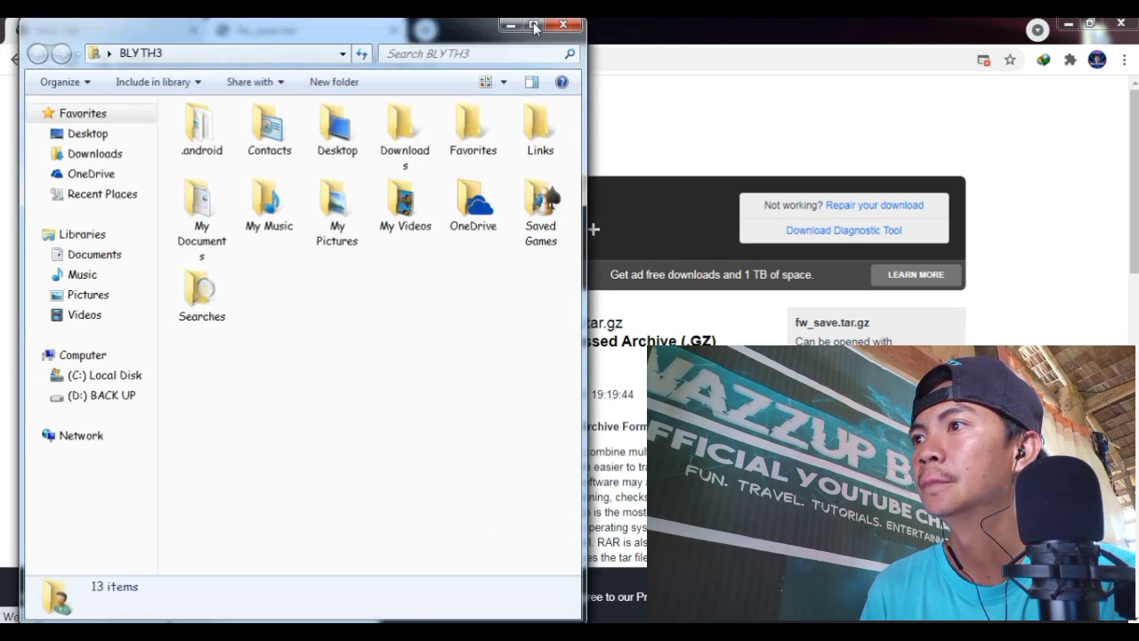
{"action": "left_click_drag", "start_coordinate": [462, 27], "coordinate": [1137, 107]}
{"action": "left_click", "coordinate": [667, 158]}
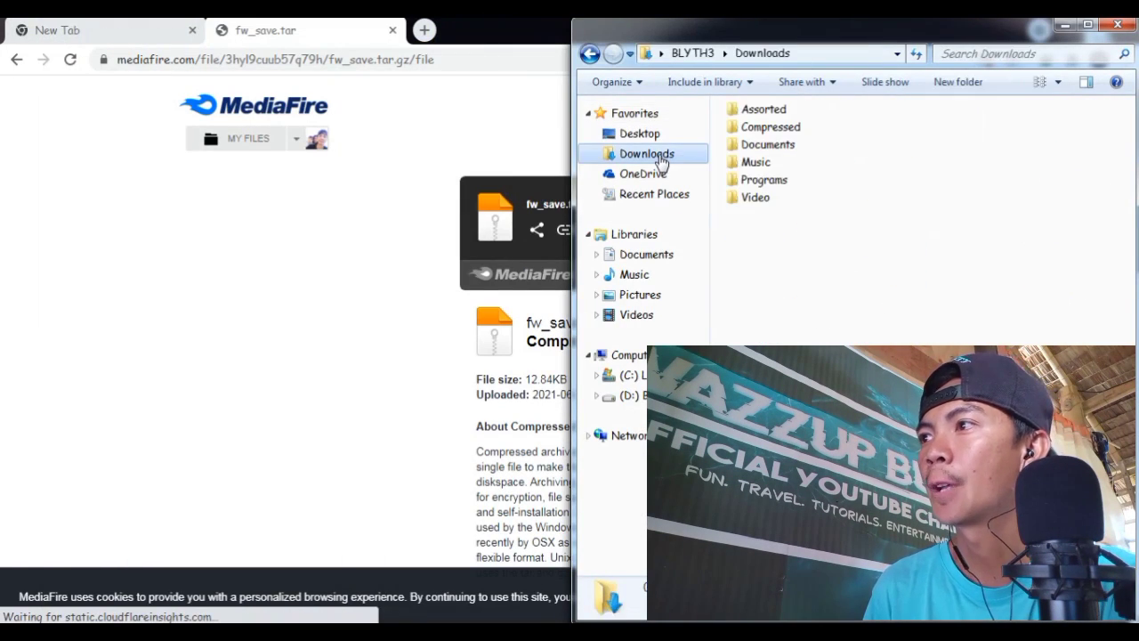
{"action": "double_click", "coordinate": [771, 127]}
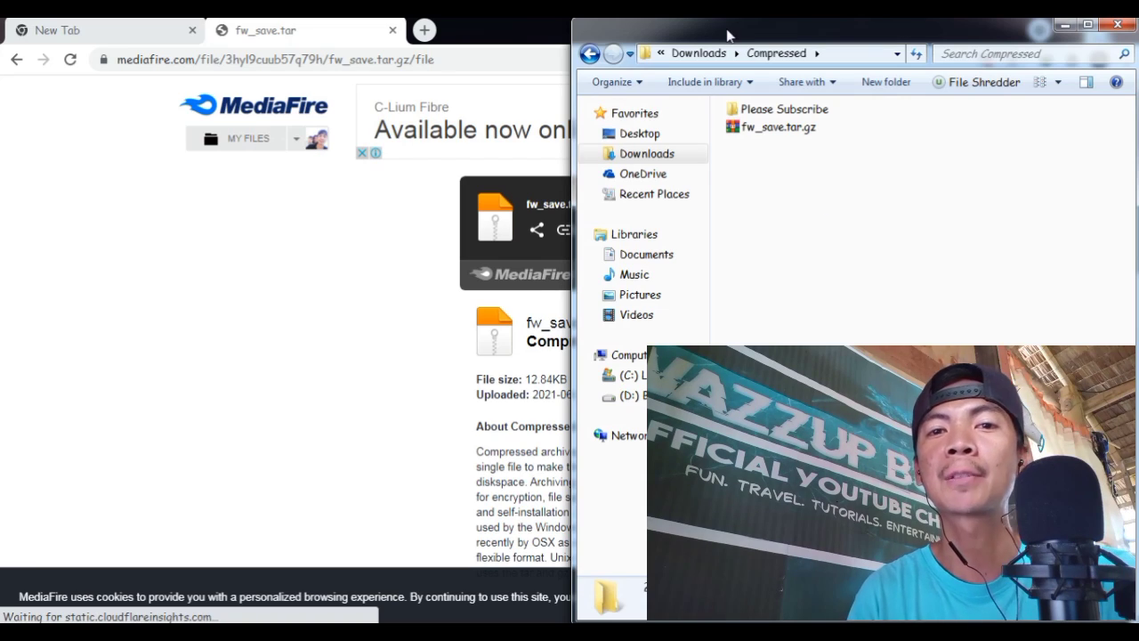
{"action": "left_click_drag", "start_coordinate": [727, 36], "coordinate": [155, 35]}
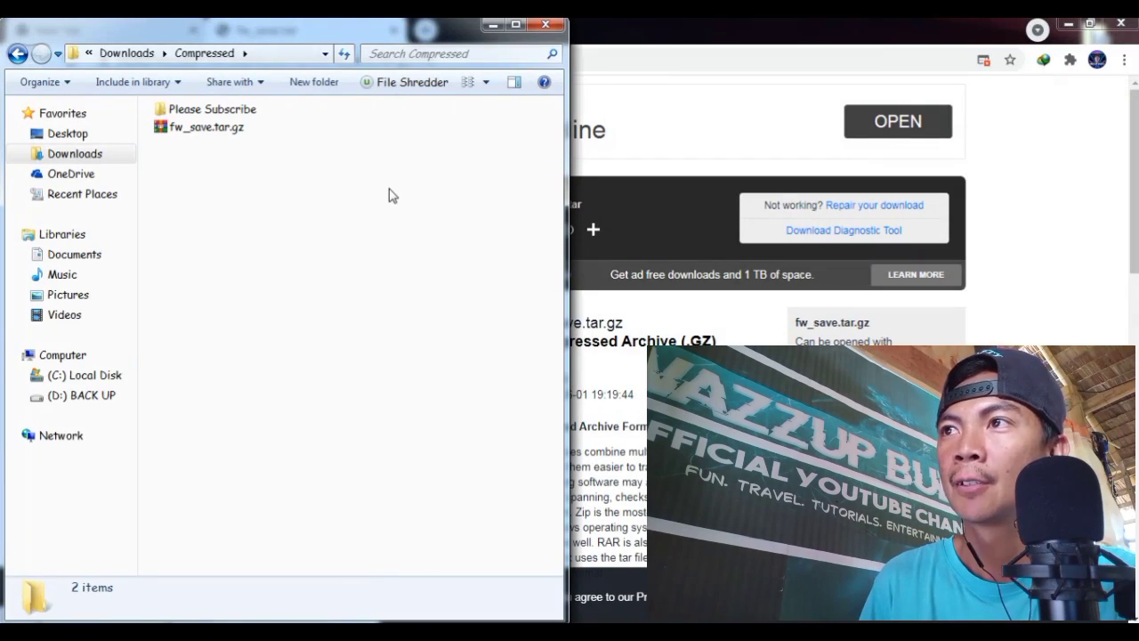
{"action": "left_click", "coordinate": [233, 129]}
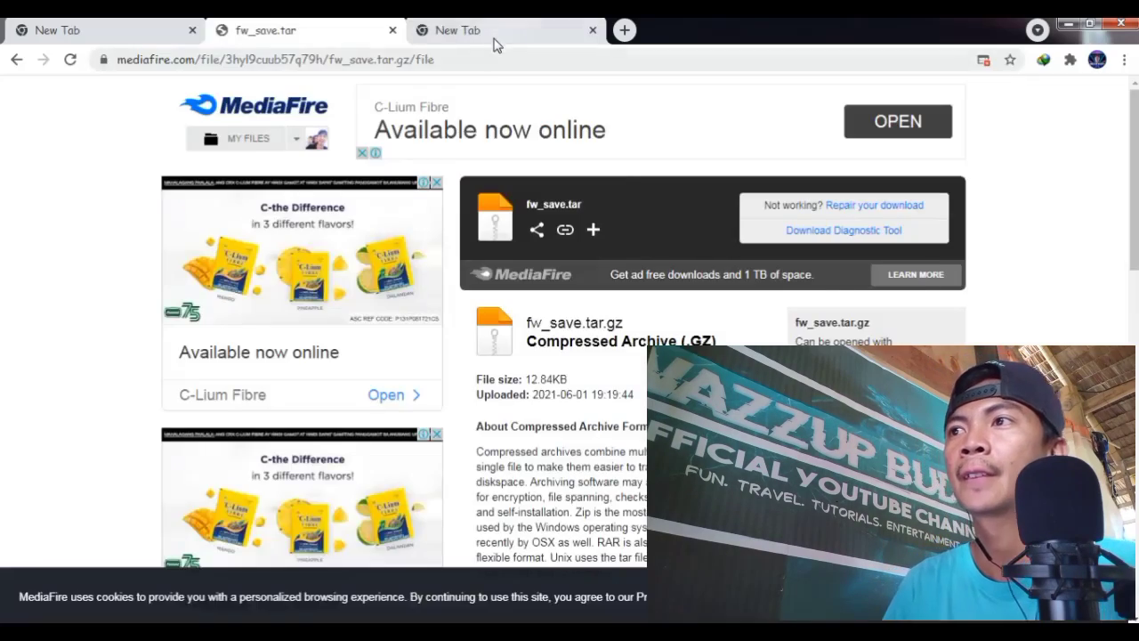
Open the router's admin page at 192.168.254.254 in the new browser tab.
{"action": "left_click", "coordinate": [496, 35]}
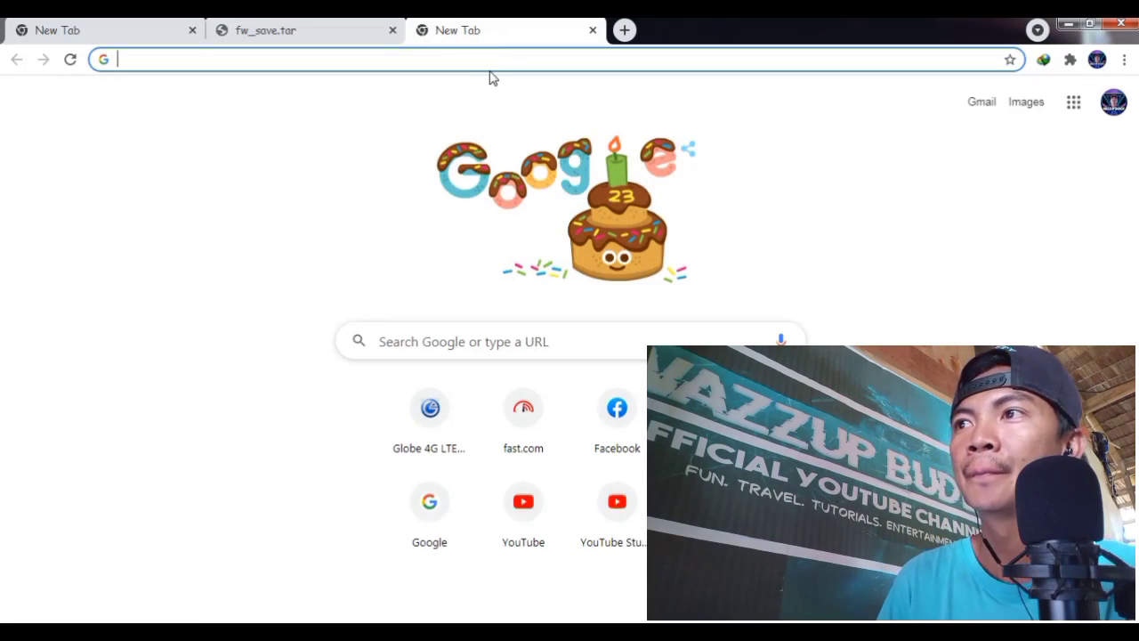
{"action": "left_click", "coordinate": [481, 59]}
{"action": "key", "text": "ctrl+shift+Tab"}
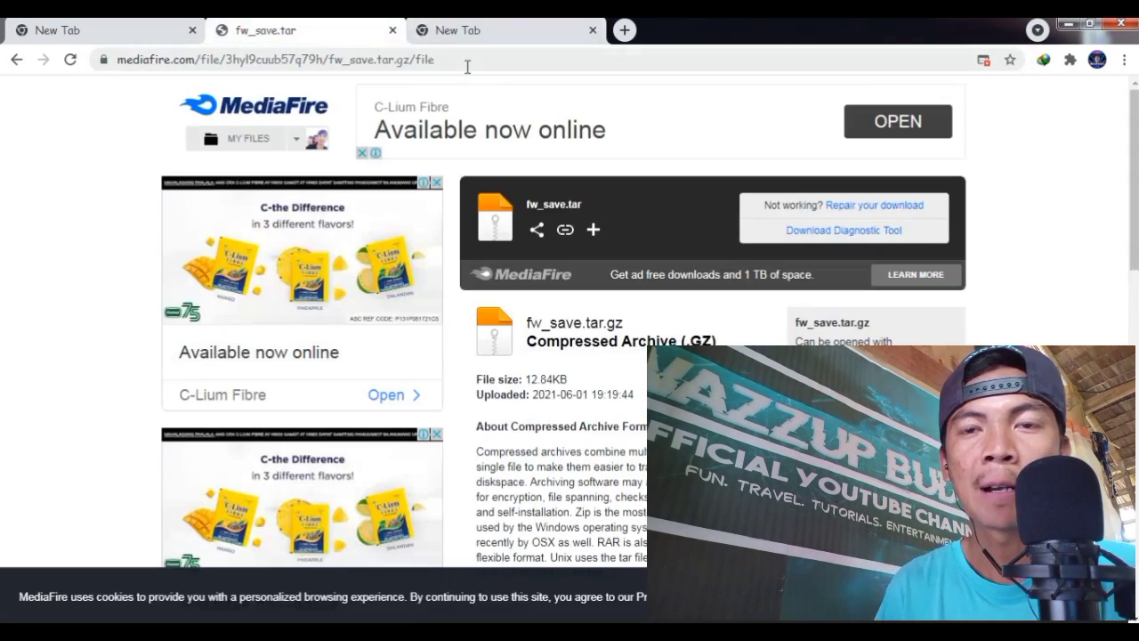
{"action": "left_click", "coordinate": [551, 28]}
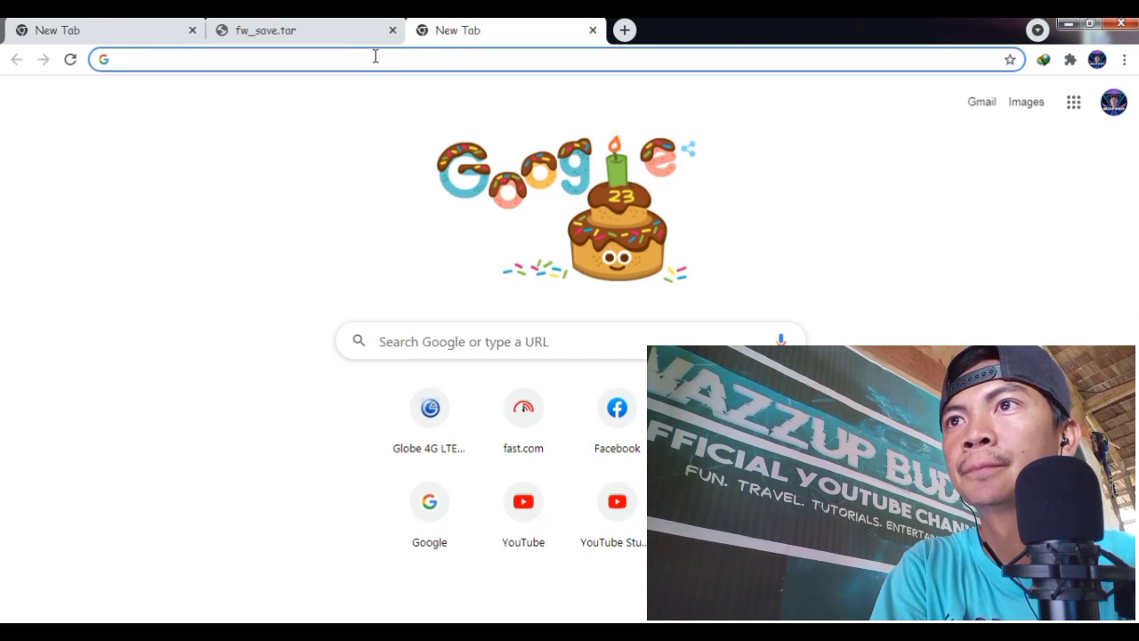
{"action": "left_click", "coordinate": [375, 58]}
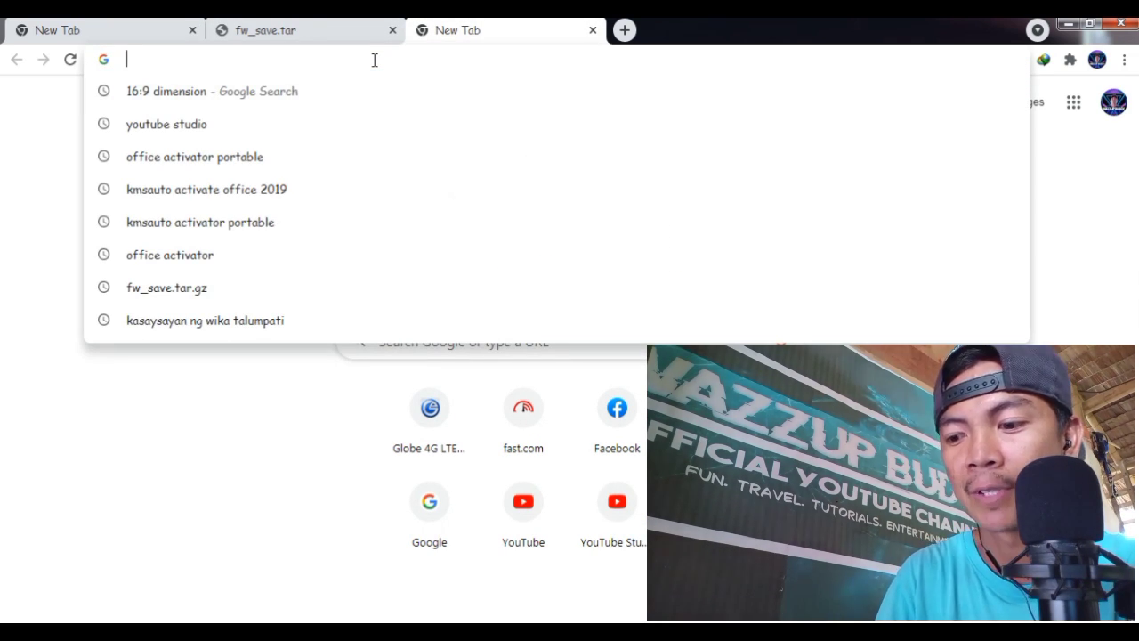
{"action": "type", "text": "192.168.254.254"}
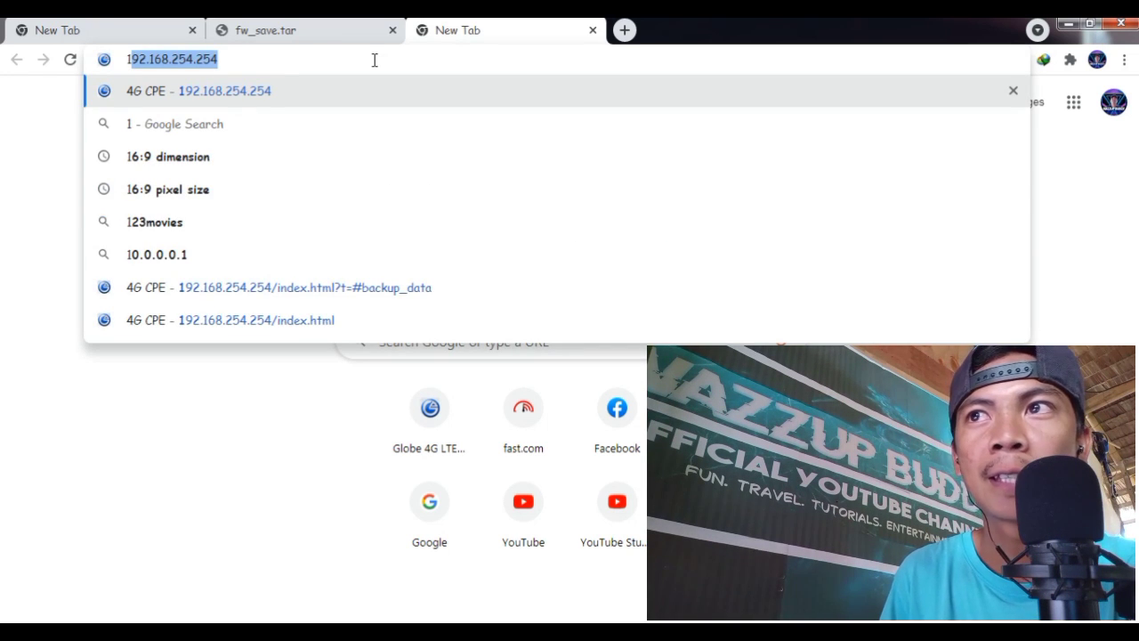
{"action": "left_click", "coordinate": [285, 63]}
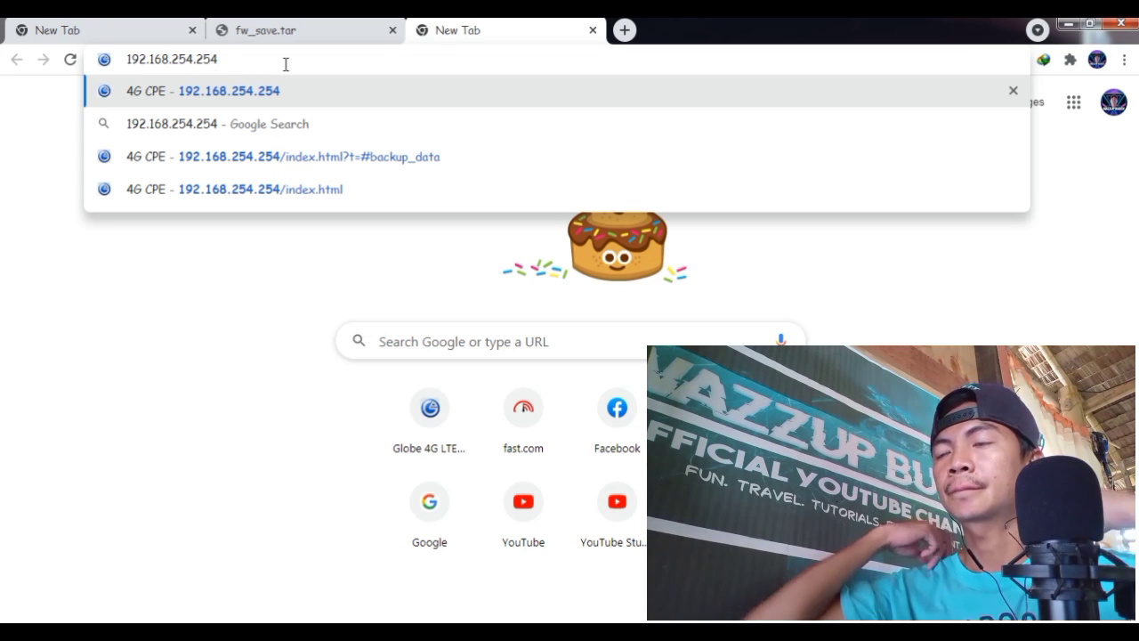
{"action": "key", "text": "Return"}
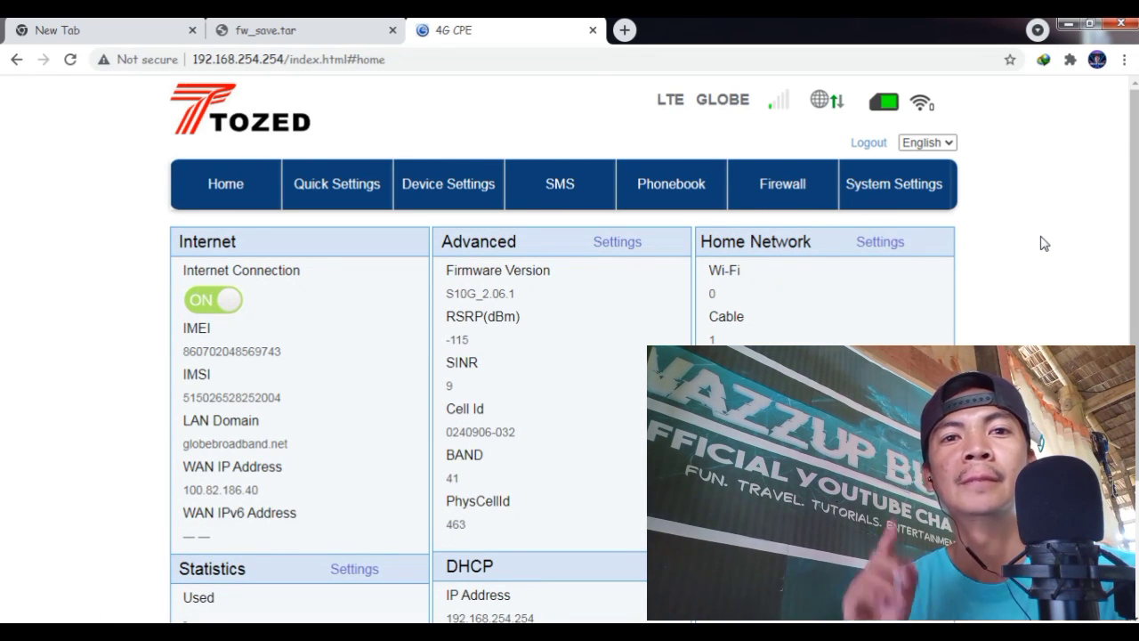
Open the Firewall Backup page in the router's firewall settings.
{"action": "scroll", "coordinate": [1041, 243], "scroll_direction": "down", "scroll_amount": 1}
{"action": "scroll", "coordinate": [1039, 243], "scroll_direction": "up", "scroll_amount": 1}
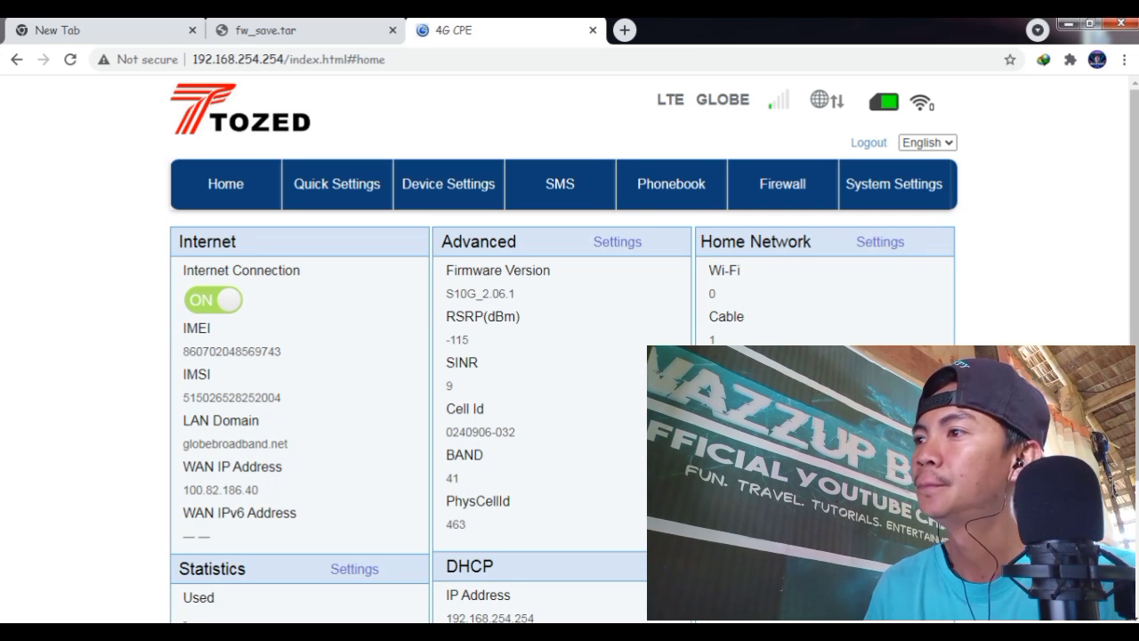
{"action": "left_click", "coordinate": [783, 188]}
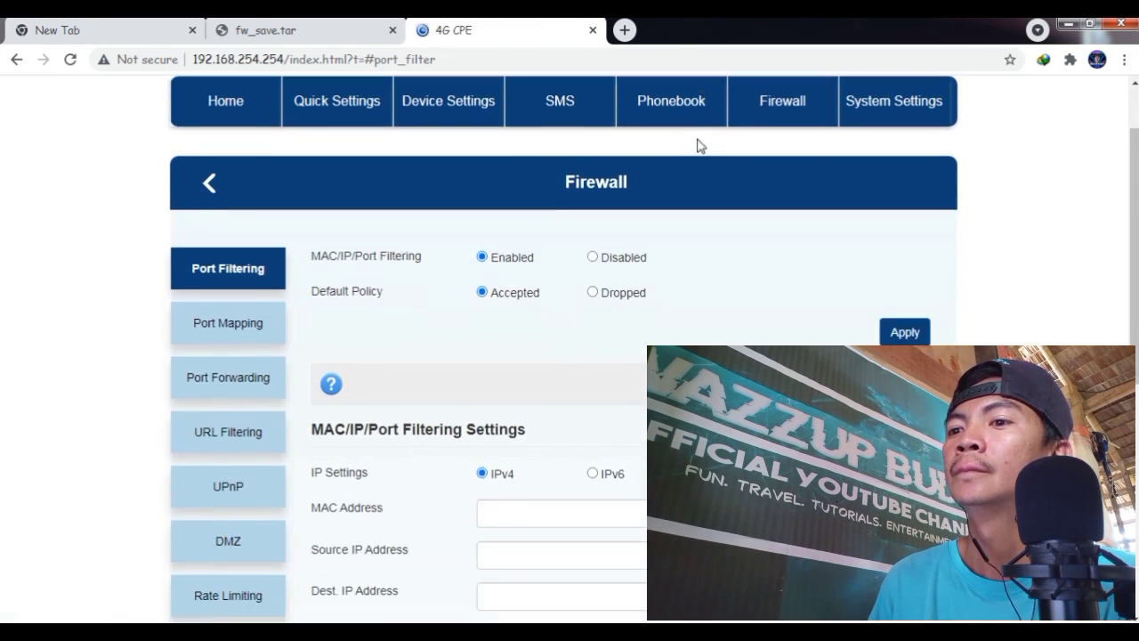
{"action": "scroll", "coordinate": [698, 146], "scroll_direction": "down", "scroll_amount": 2}
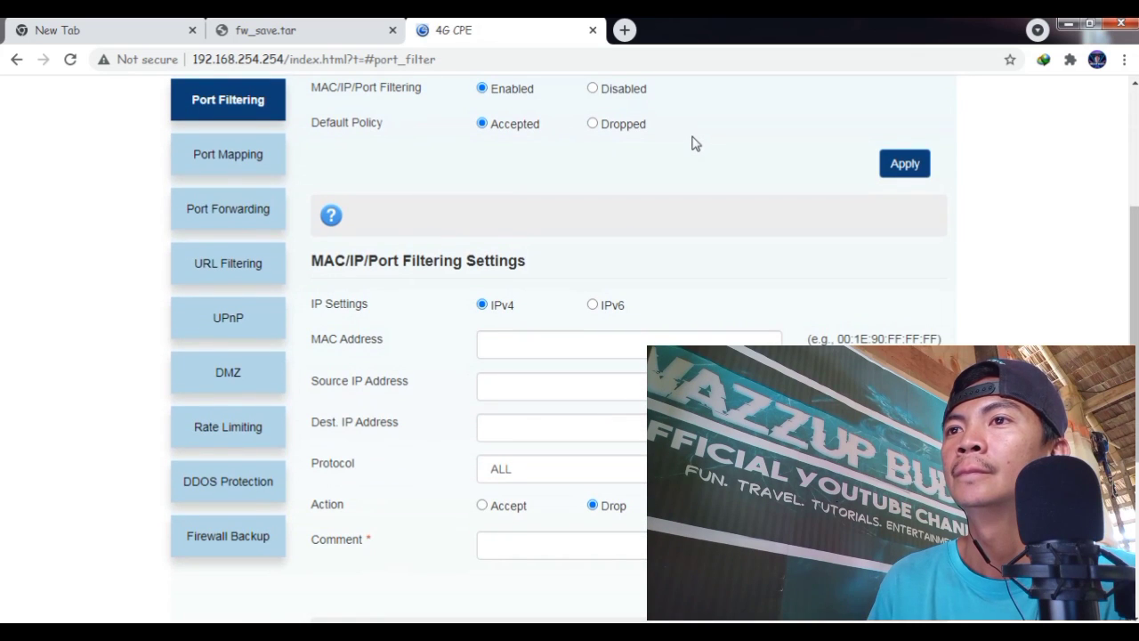
{"action": "scroll", "coordinate": [694, 145], "scroll_direction": "down", "scroll_amount": 2}
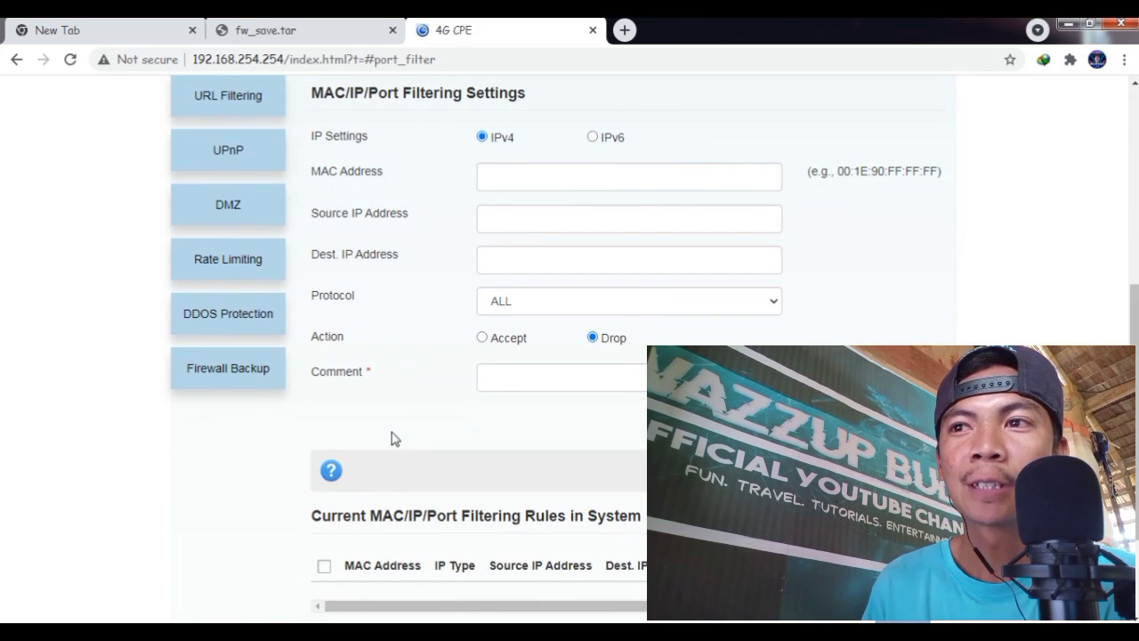
{"action": "left_click", "coordinate": [211, 380]}
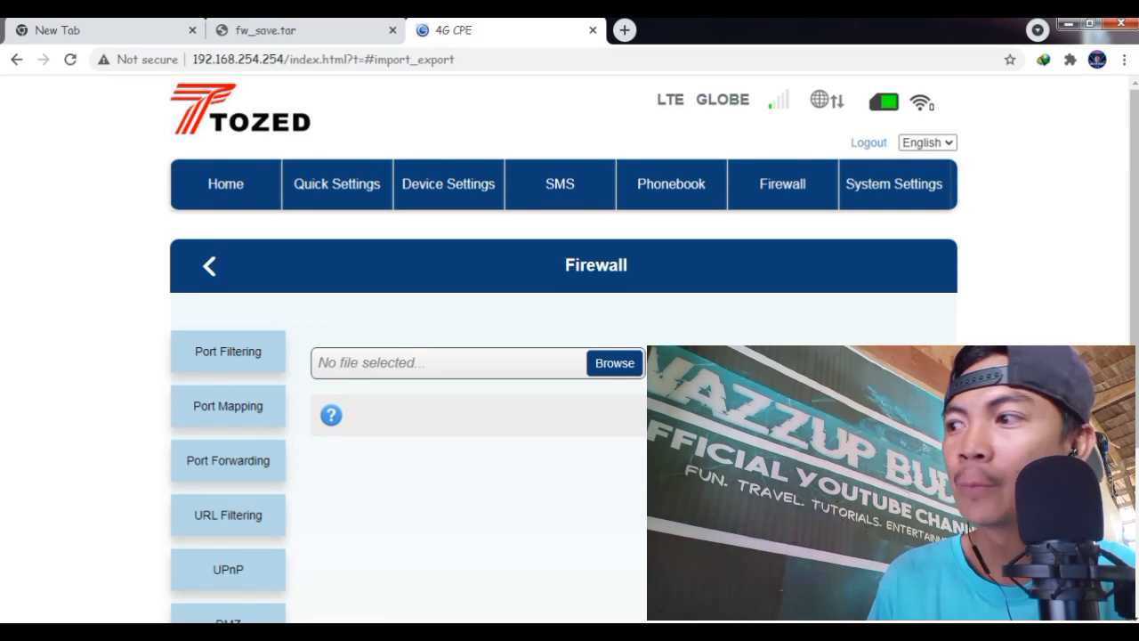
Export the current firewall configuration and download the duplicate under the numbered-name option, saved as fw_save.tar_DEFAULT.gz in Downloads\Compressed.
{"action": "scroll", "coordinate": [570, 356], "scroll_direction": "down", "scroll_amount": 1}
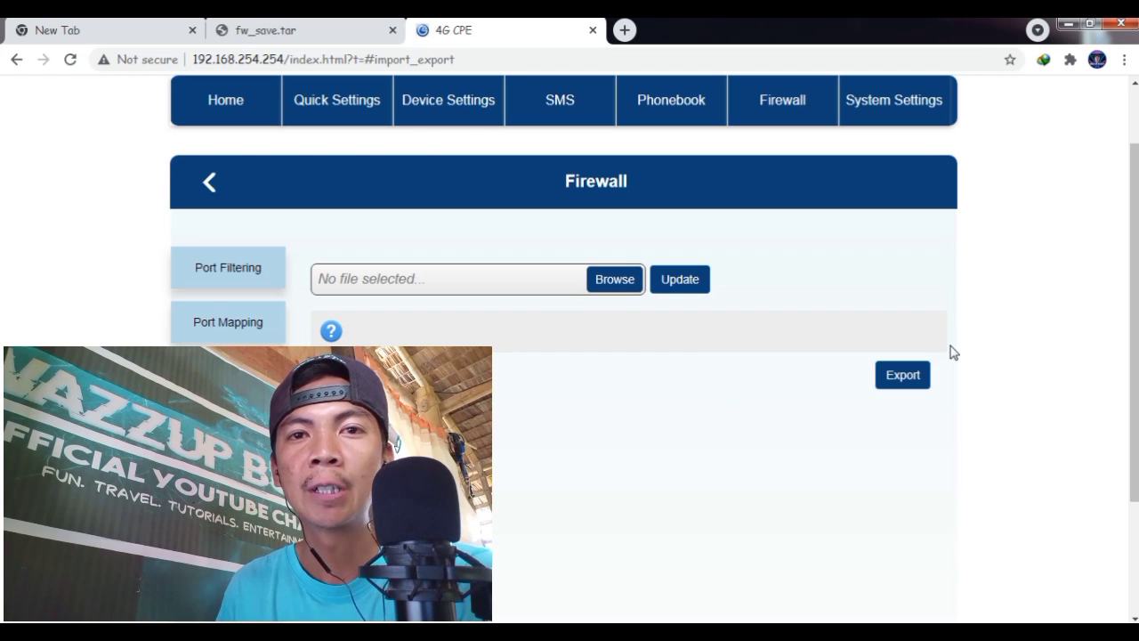
{"action": "left_click", "coordinate": [912, 394]}
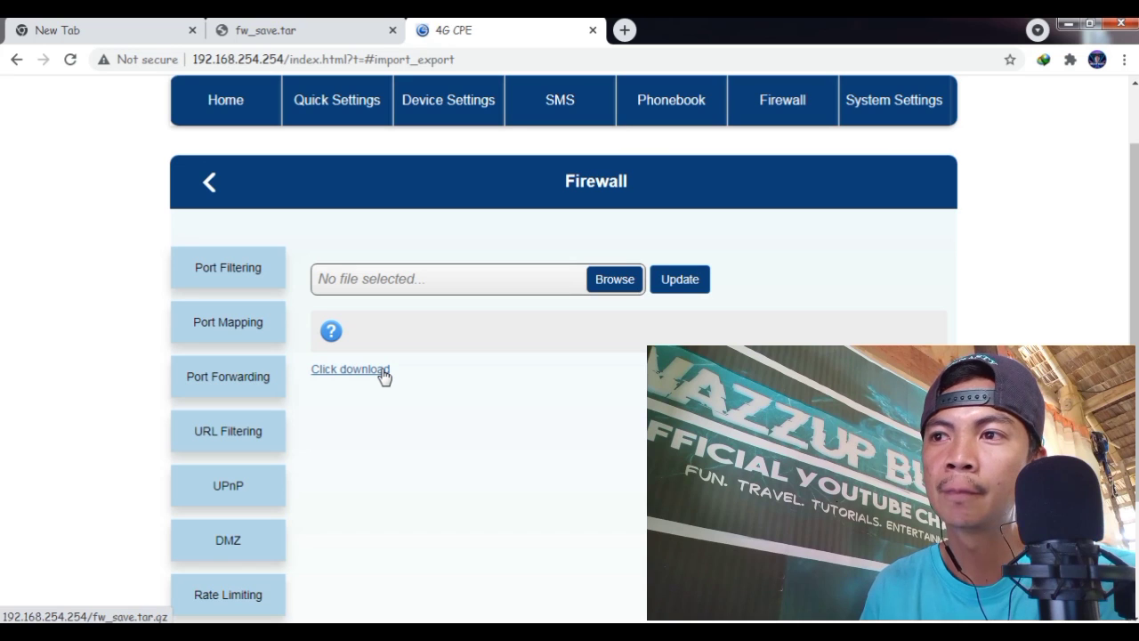
{"action": "left_click", "coordinate": [382, 372]}
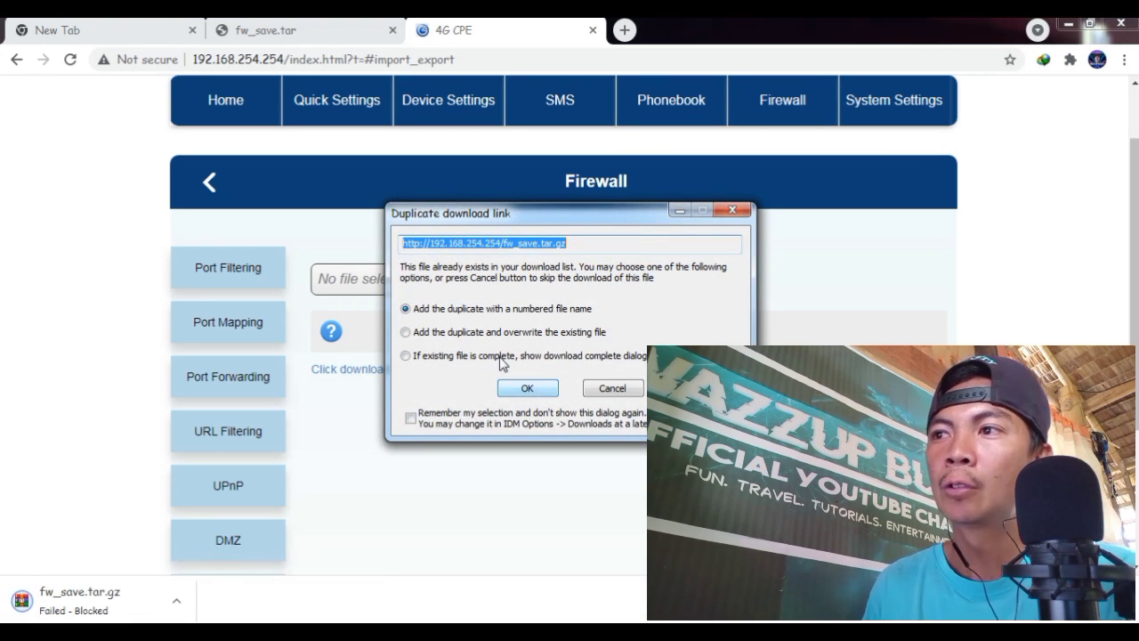
{"action": "left_click", "coordinate": [527, 389]}
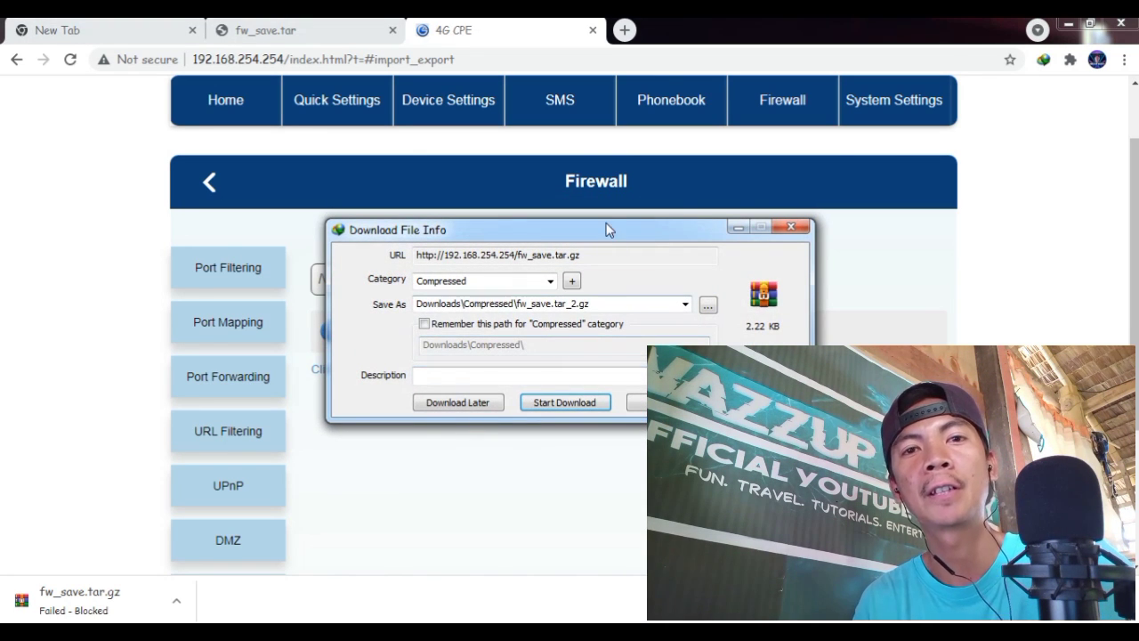
{"action": "left_click_drag", "start_coordinate": [599, 235], "coordinate": [737, 154]}
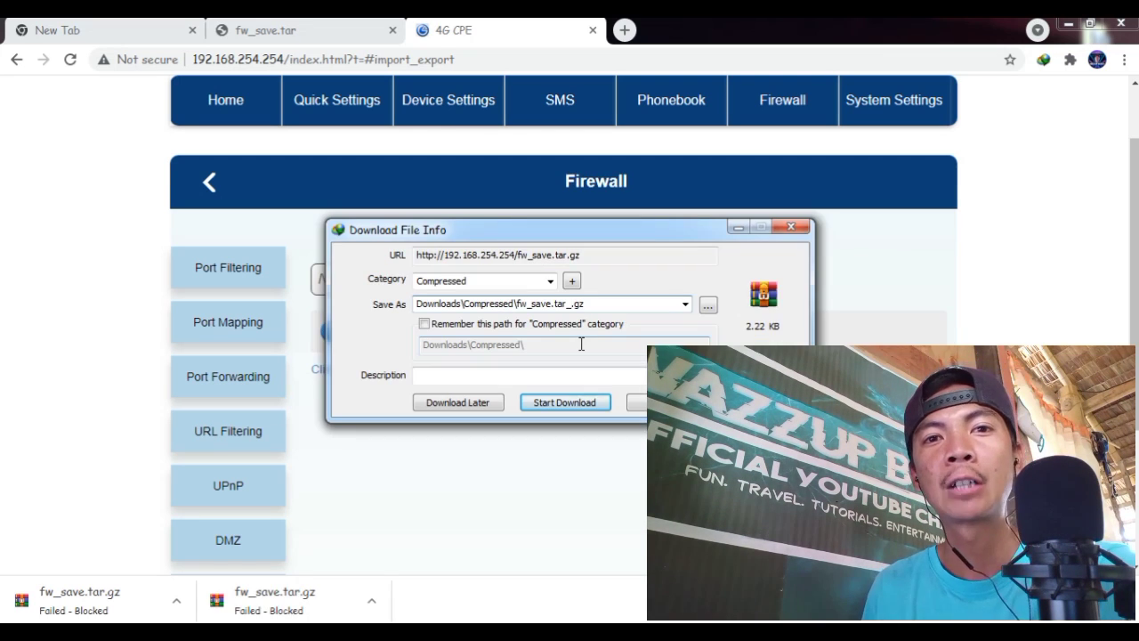
{"action": "type", "text": "DE"}
{"action": "key", "text": "BackSpace"}
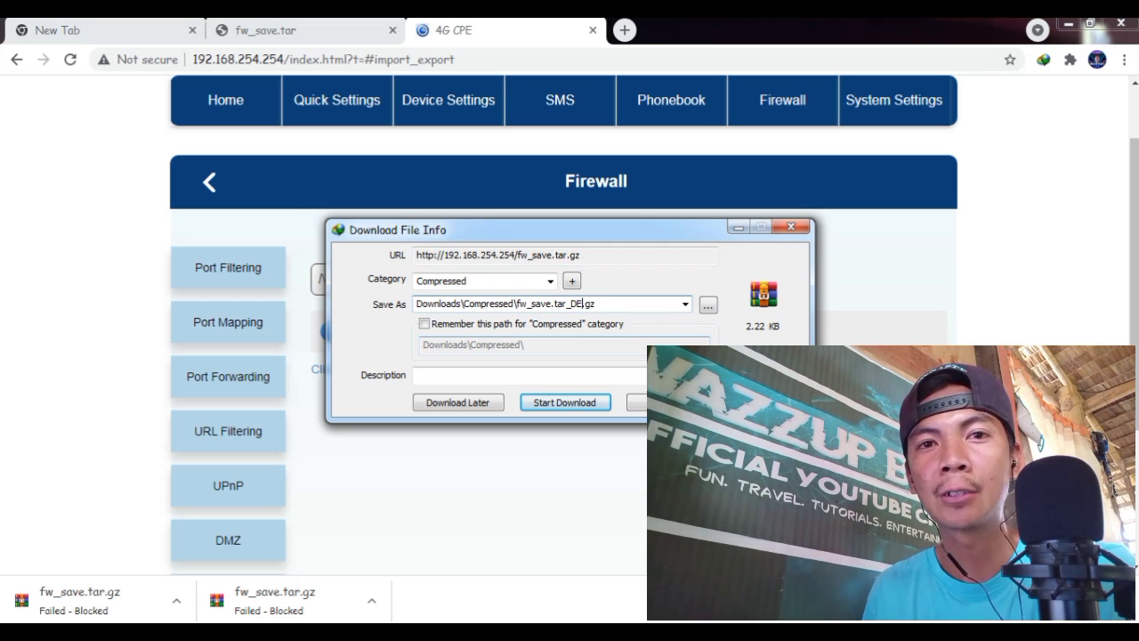
{"action": "type", "text": "FAULT"}
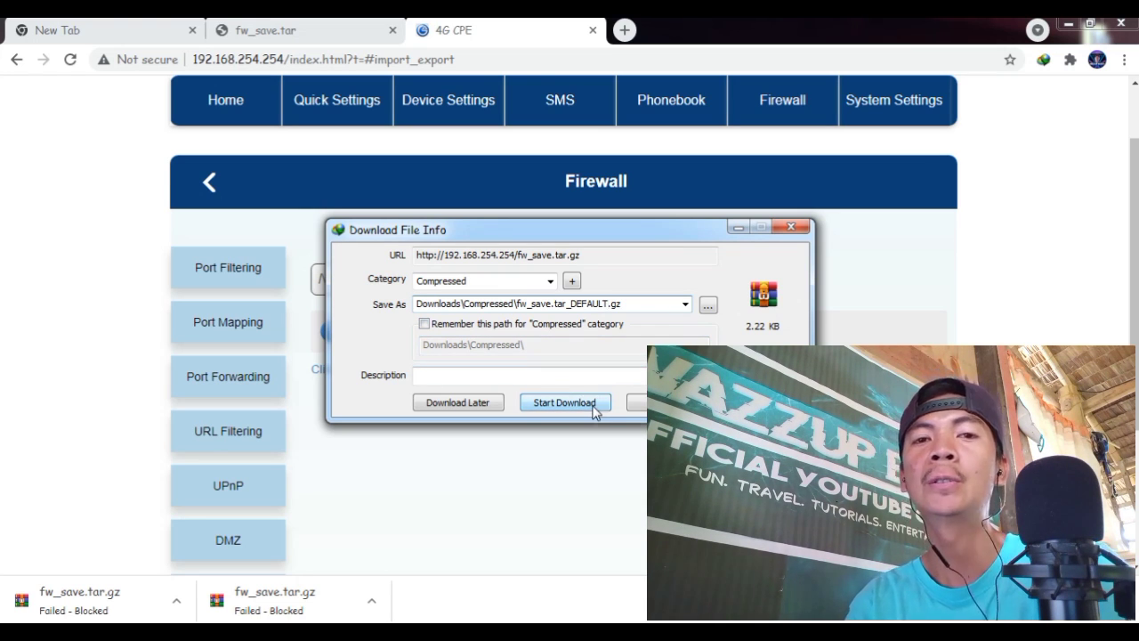
{"action": "left_click", "coordinate": [564, 403]}
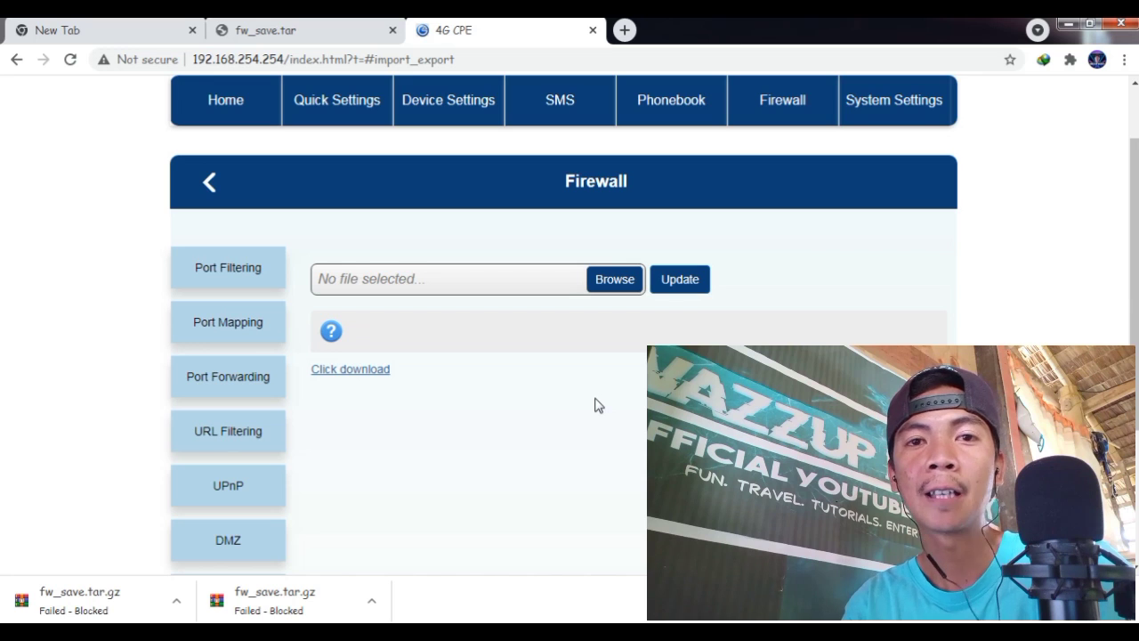
Select fw_save.tar.gz from the Downloads\Compressed folder as the firewall backup file to import.
{"action": "scroll", "coordinate": [597, 405], "scroll_direction": "up", "scroll_amount": 1}
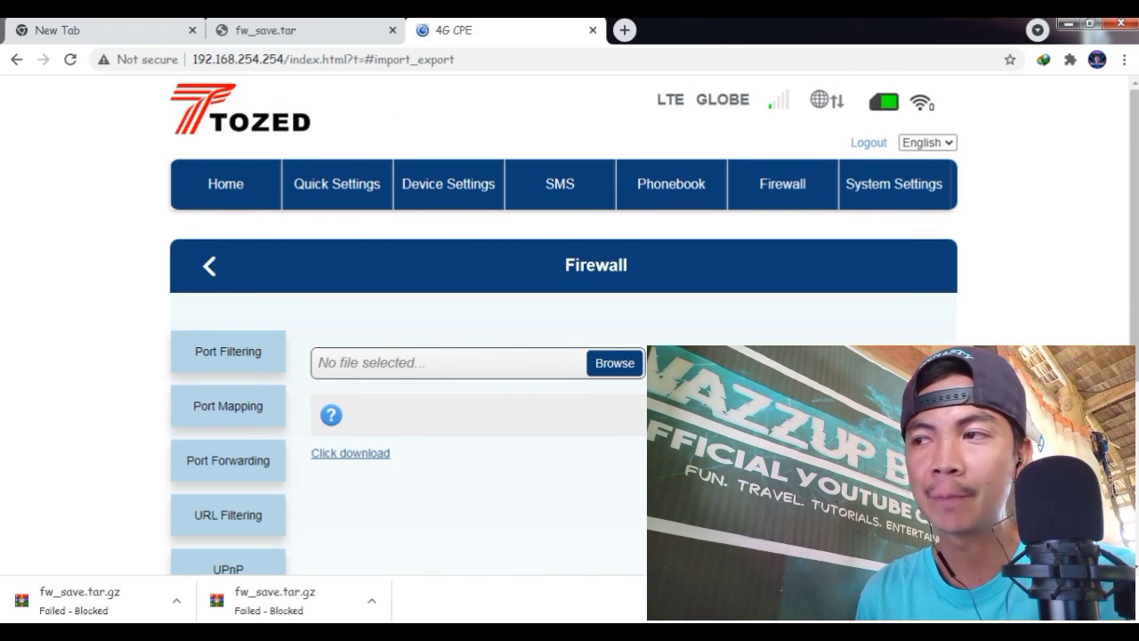
{"action": "left_click", "coordinate": [621, 365]}
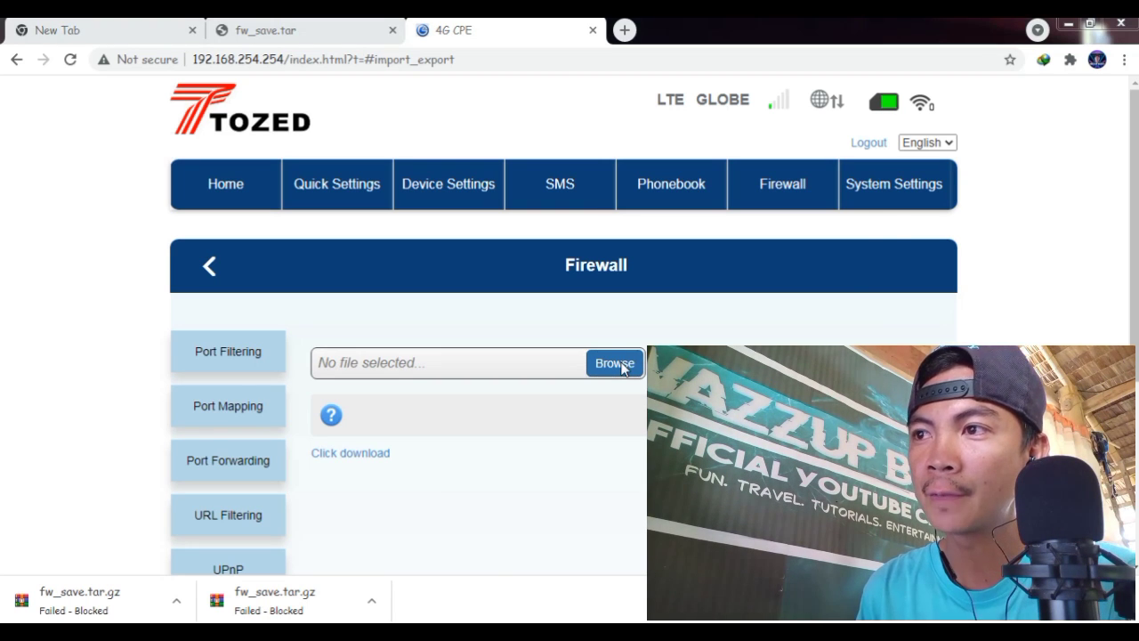
{"action": "left_click", "coordinate": [623, 364]}
{"action": "left_click_drag", "start_coordinate": [635, 158], "coordinate": [839, 102]}
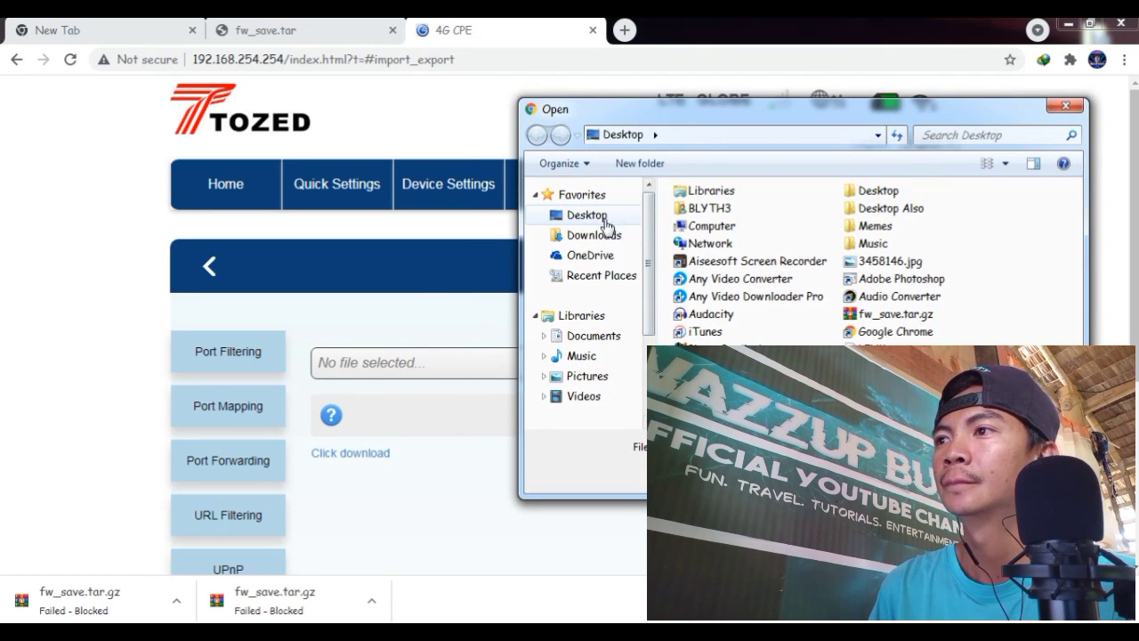
{"action": "left_click", "coordinate": [587, 237]}
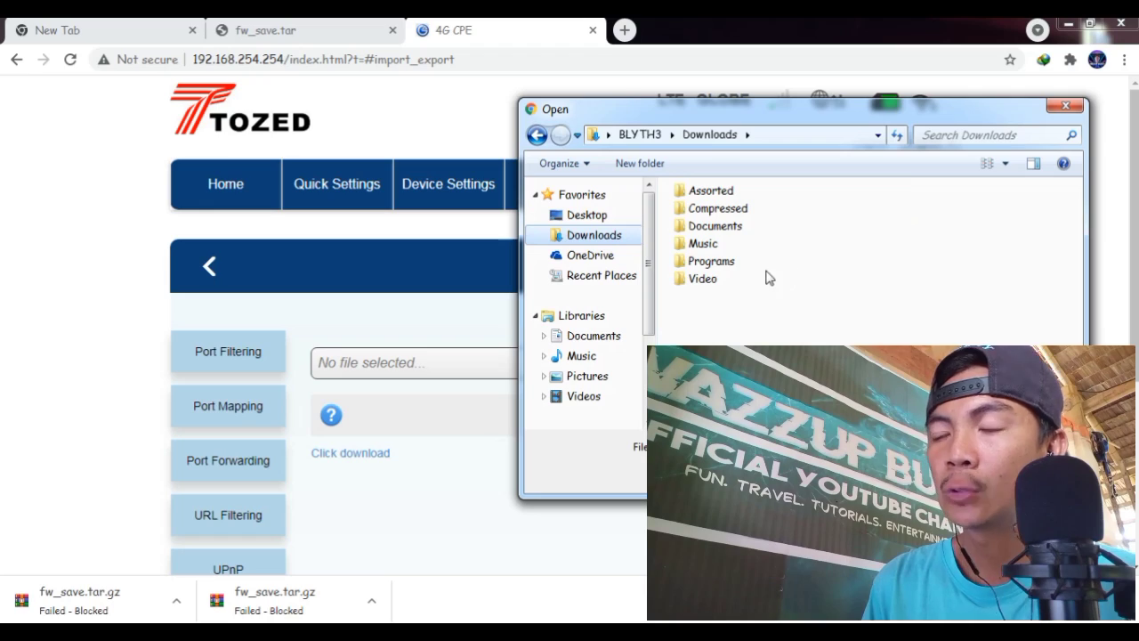
{"action": "double_click", "coordinate": [729, 210]}
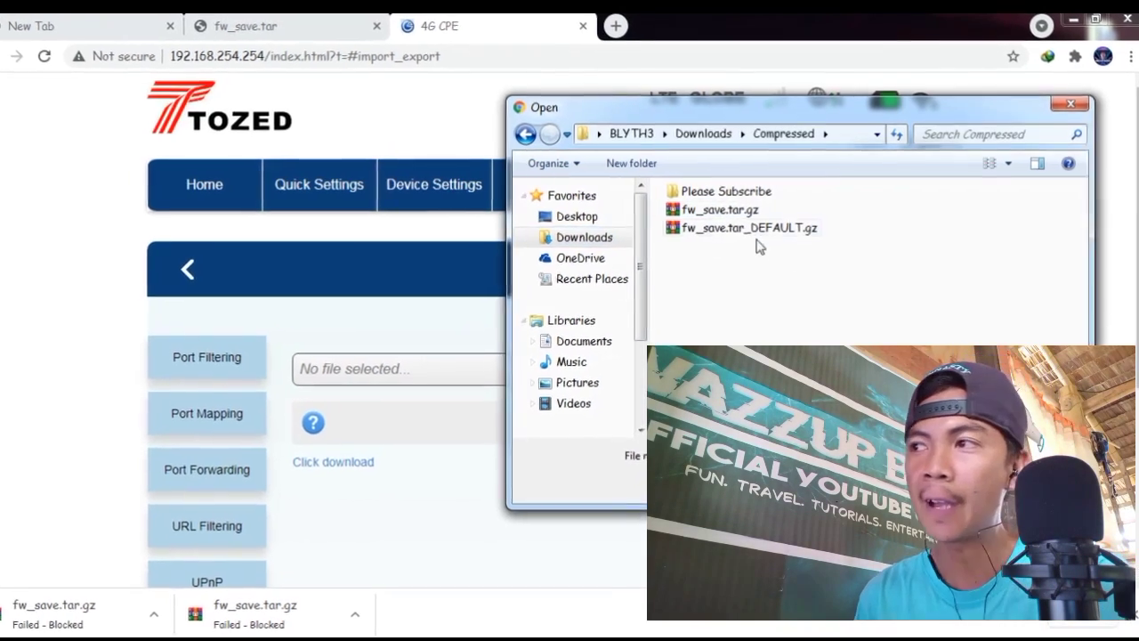
{"action": "left_click", "coordinate": [737, 214]}
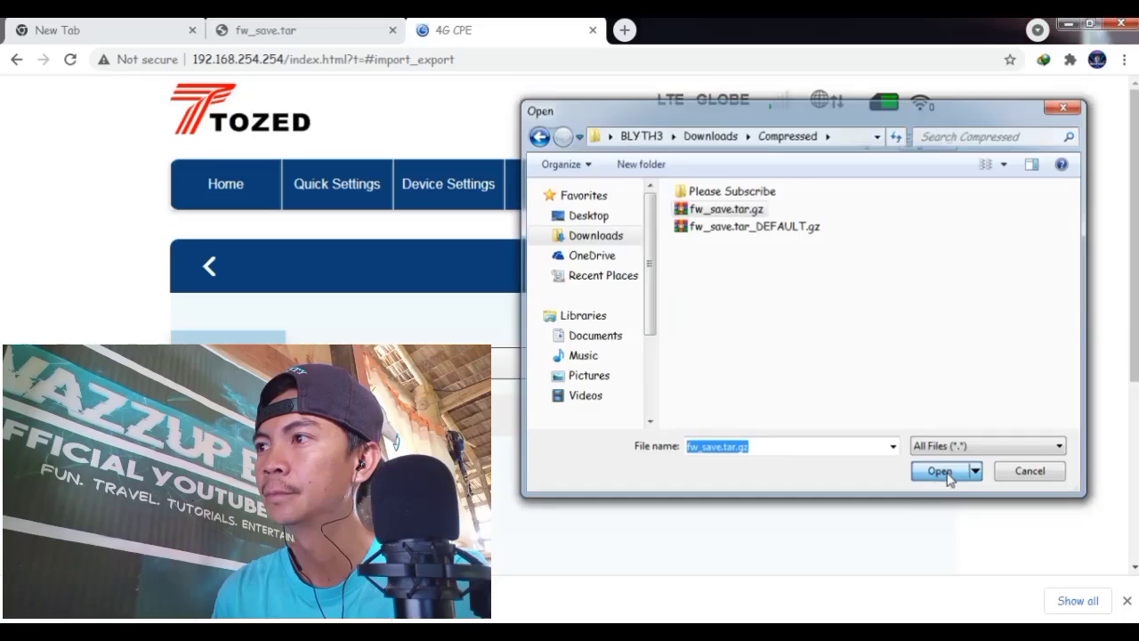
{"action": "left_click", "coordinate": [943, 475]}
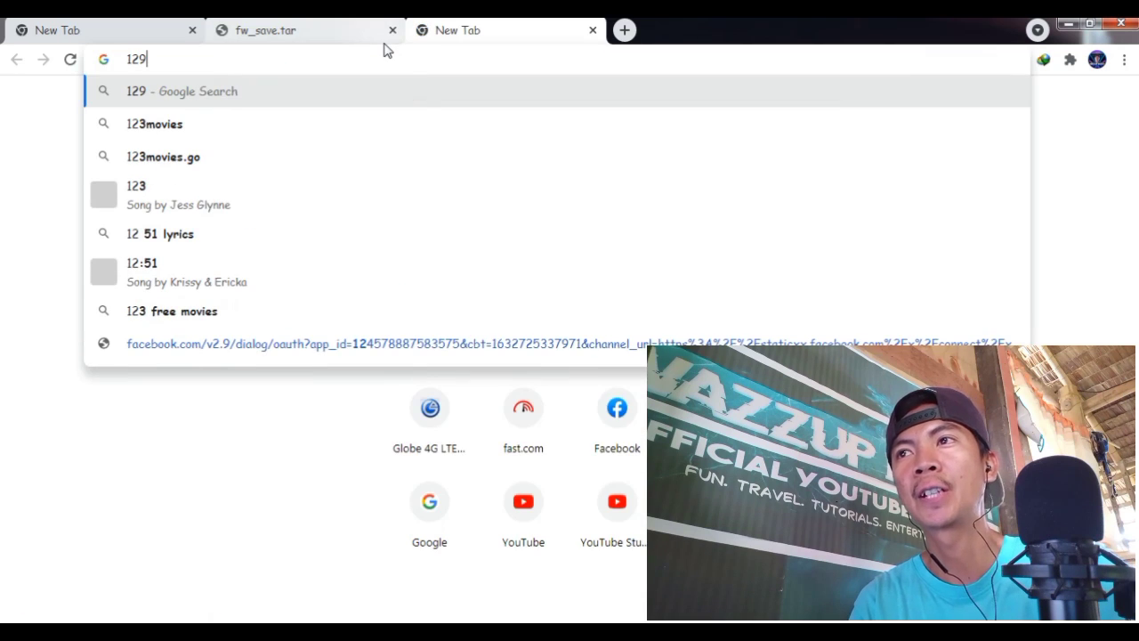
Correct the mistyped address and open the router's admin page at 192.168.254.254.
{"action": "key", "text": "BackSpace"}
{"action": "key", "text": "BackSpace"}
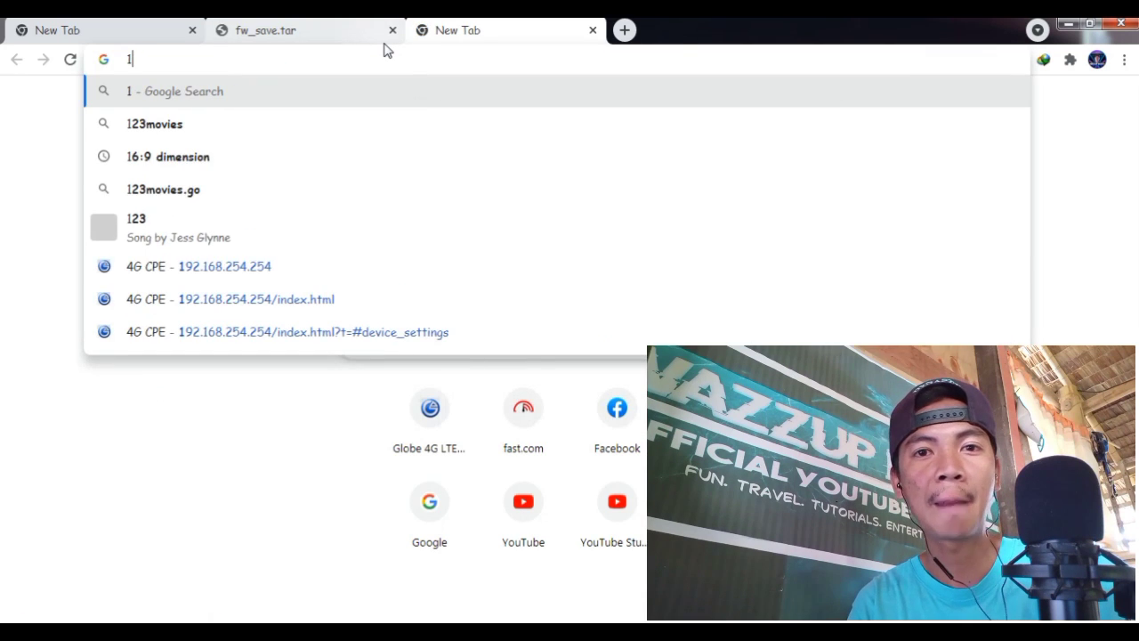
{"action": "type", "text": "92.168.254.254"}
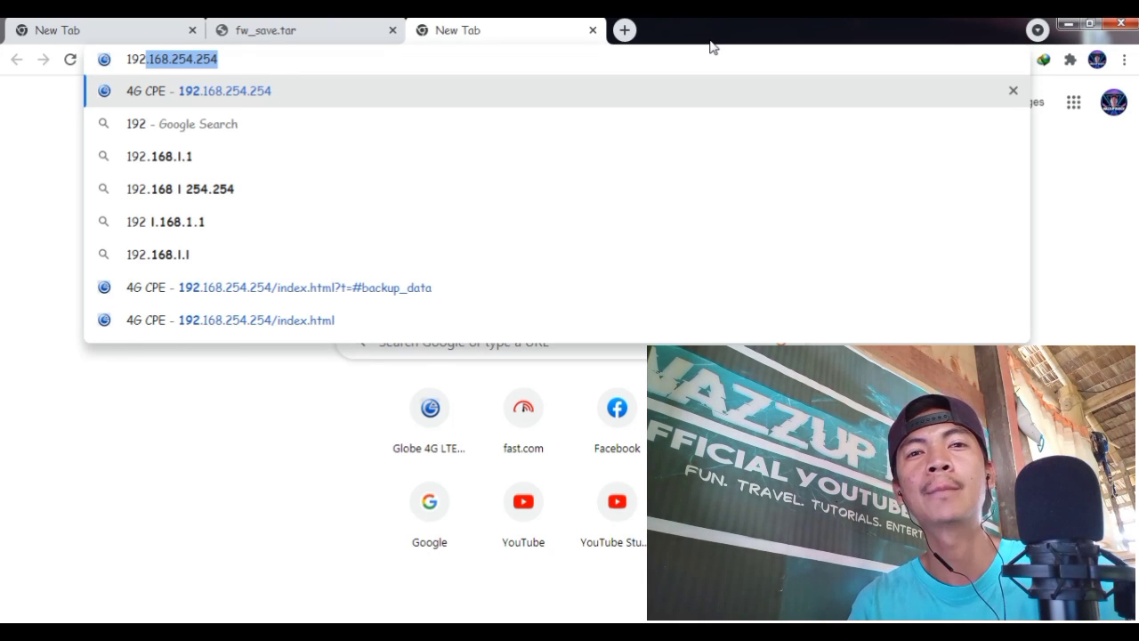
{"action": "left_click", "coordinate": [348, 103]}
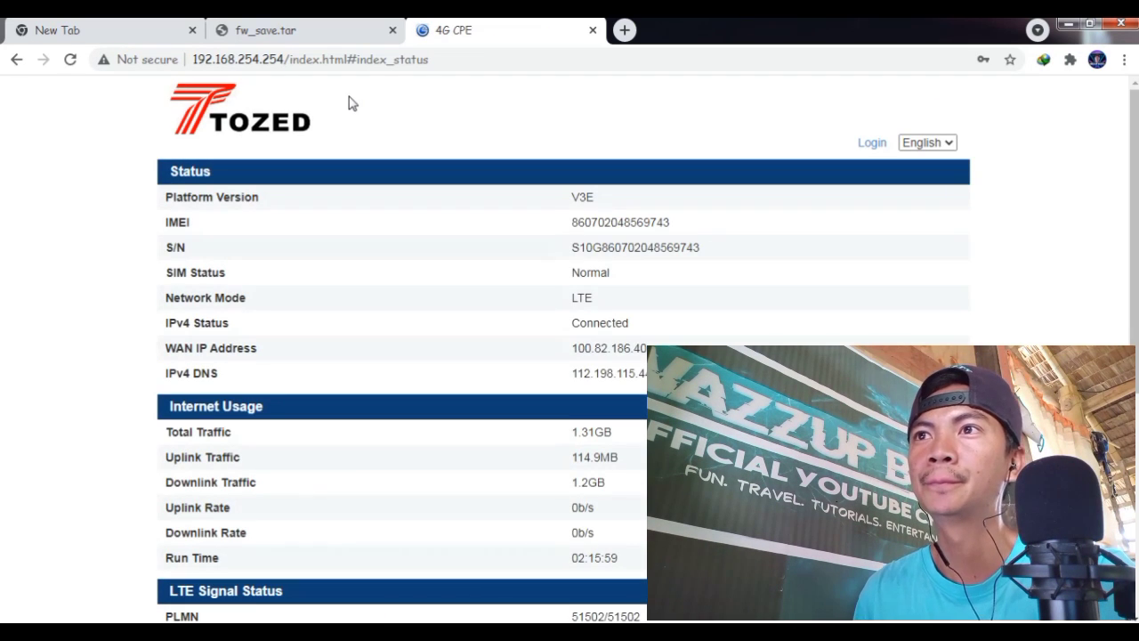
Log in to the router's admin page with the saved "user" account and its password.
{"action": "left_click", "coordinate": [872, 143]}
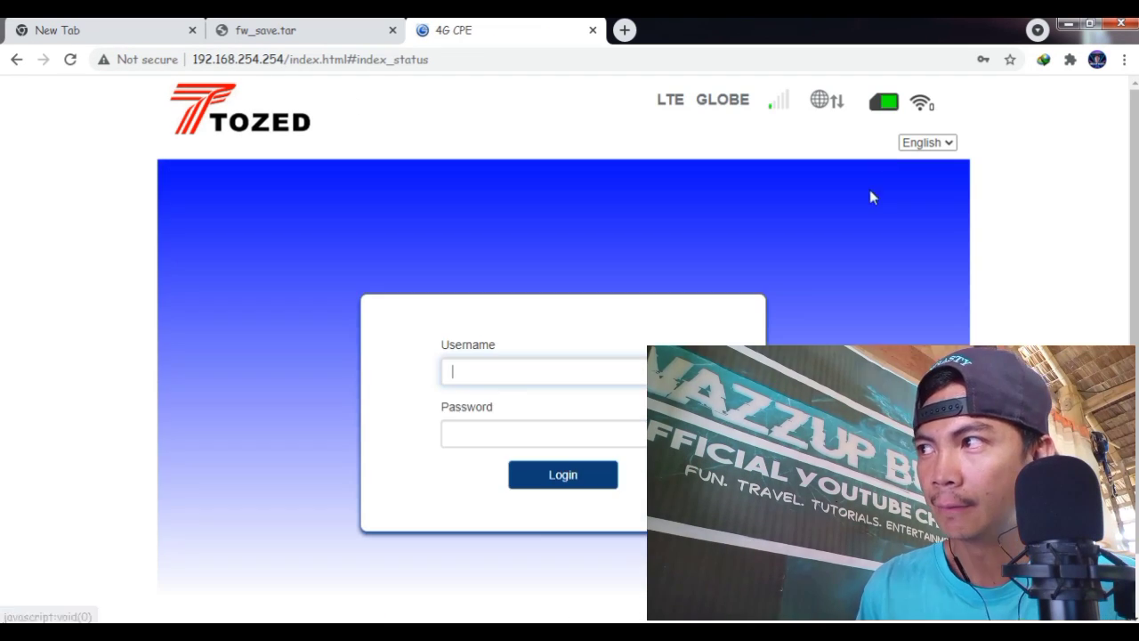
{"action": "left_click", "coordinate": [520, 371]}
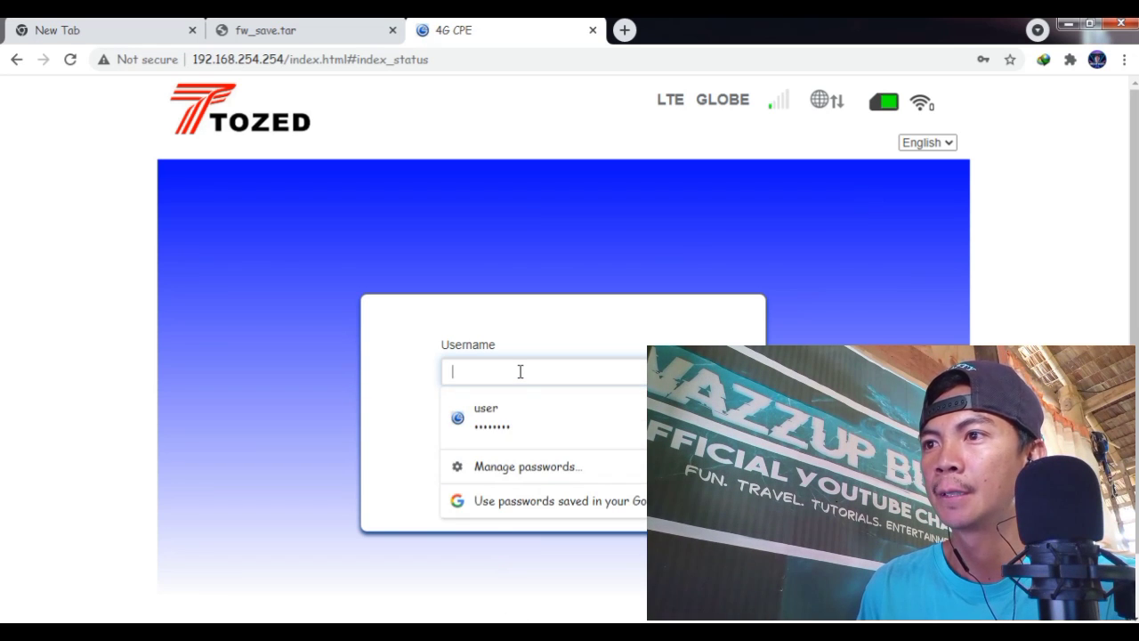
{"action": "left_click", "coordinate": [513, 411]}
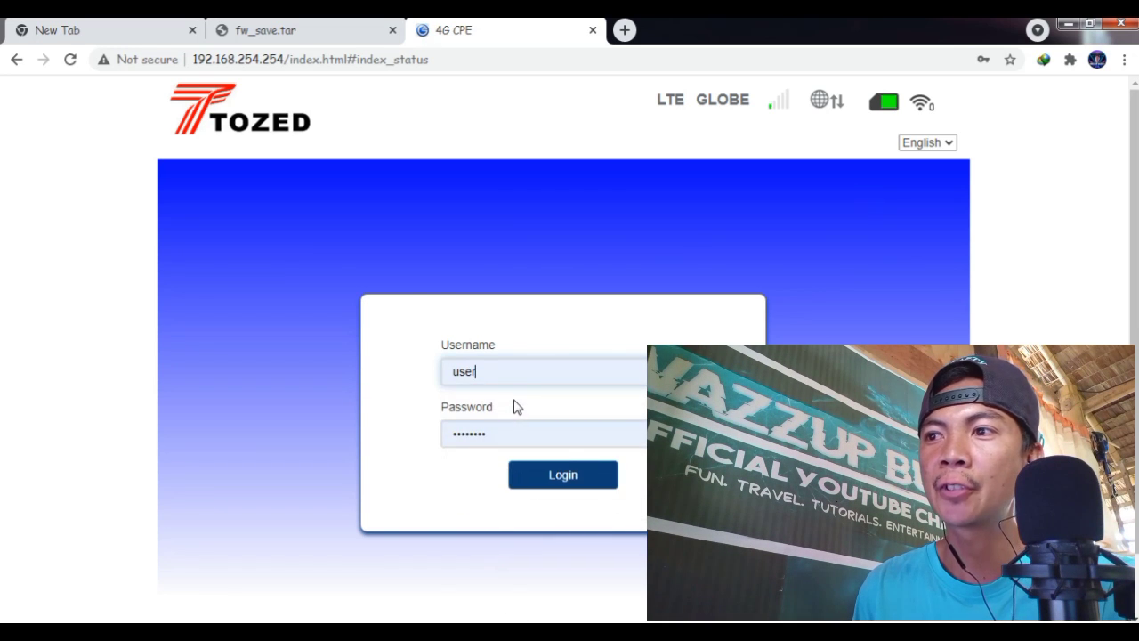
{"action": "left_click", "coordinate": [569, 483]}
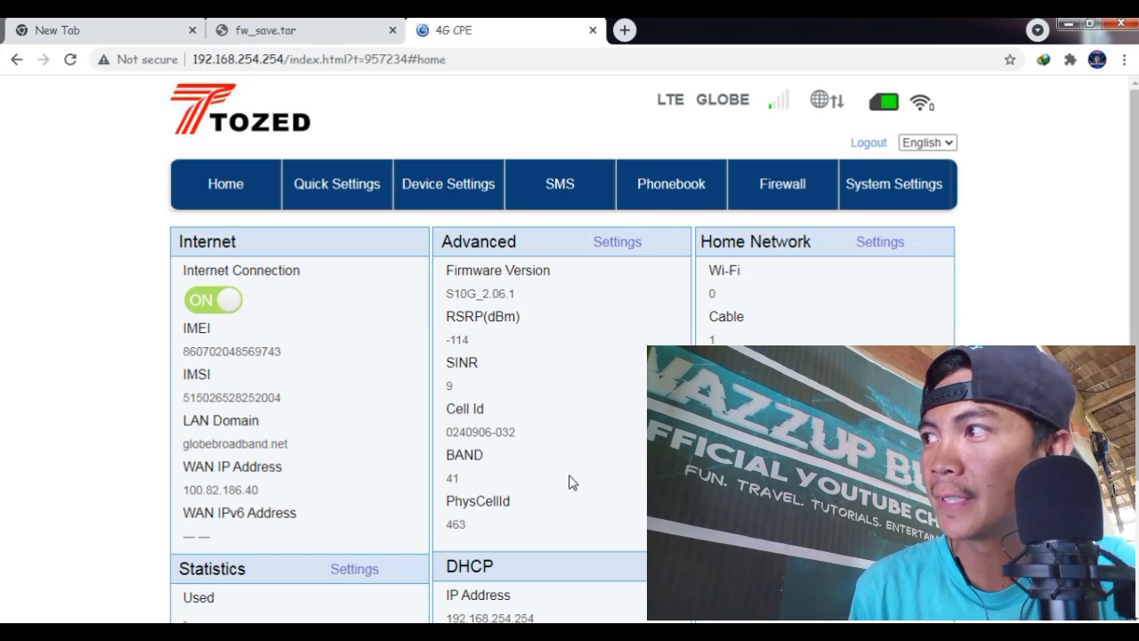
Reset the router to factory settings from System Settings and confirm the device restart.
{"action": "left_click", "coordinate": [912, 188]}
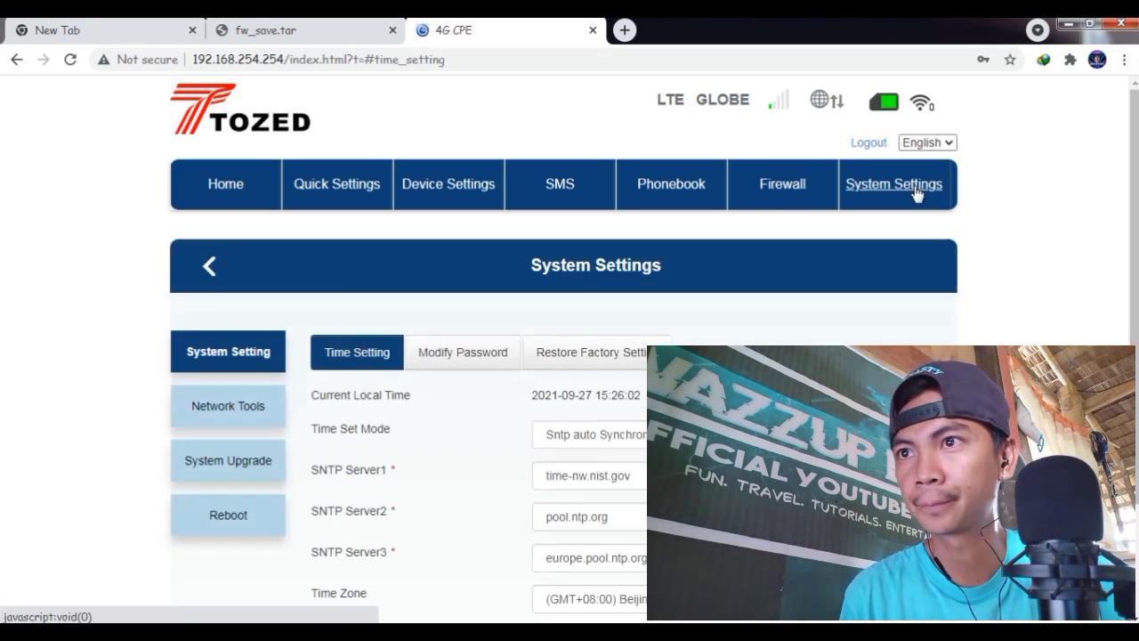
{"action": "scroll", "coordinate": [669, 337], "scroll_direction": "down", "scroll_amount": 1}
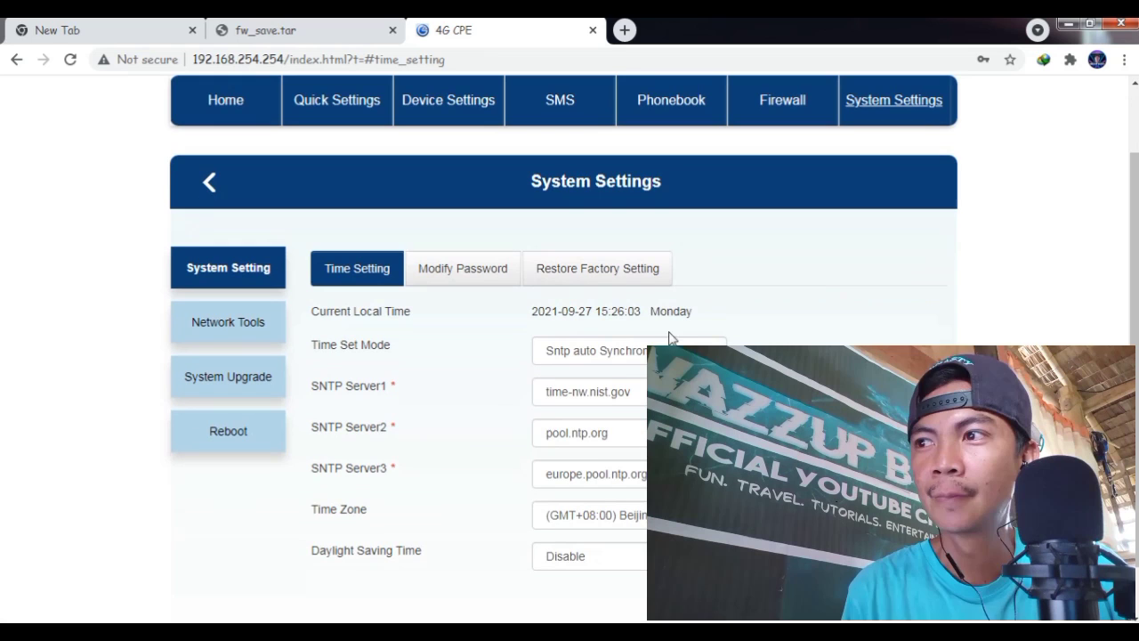
{"action": "left_click", "coordinate": [604, 275]}
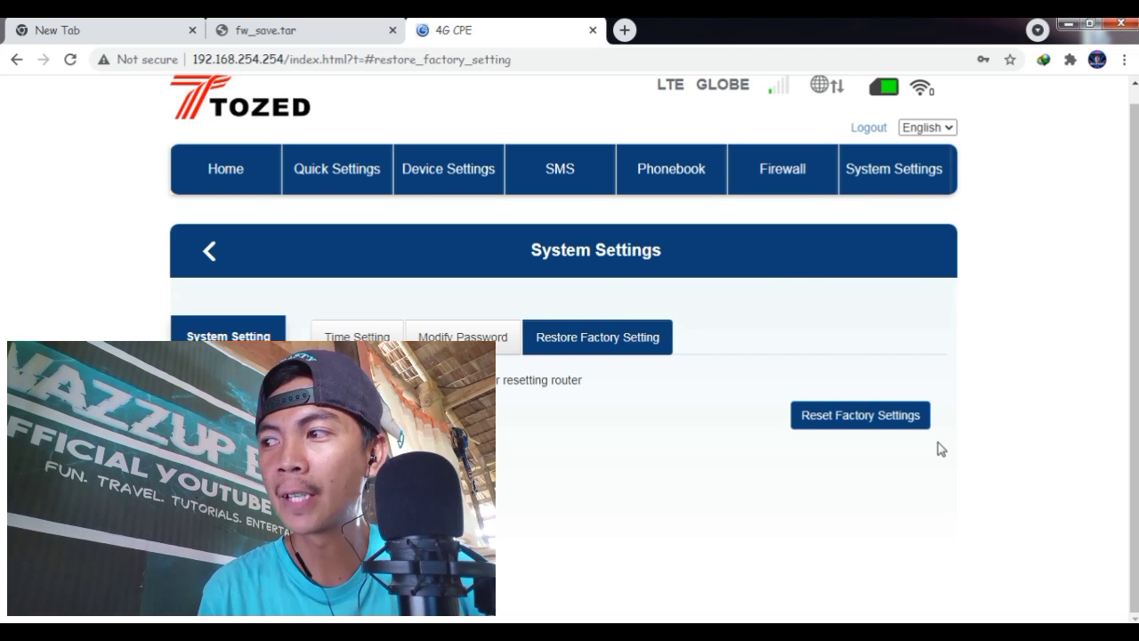
{"action": "left_click", "coordinate": [886, 427]}
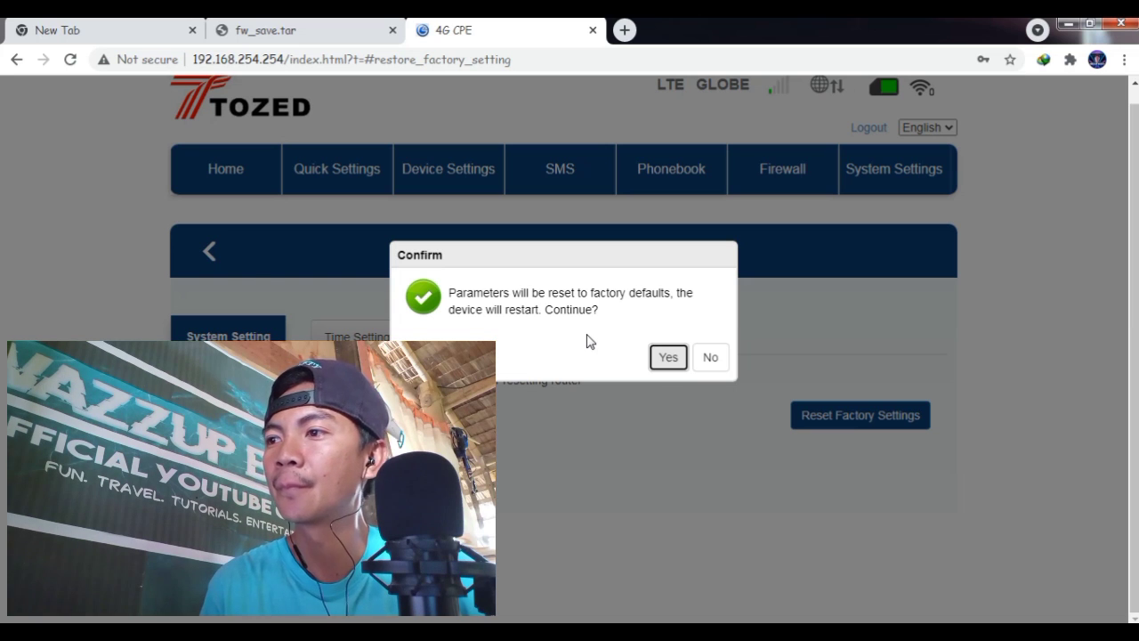
{"action": "left_click", "coordinate": [670, 361]}
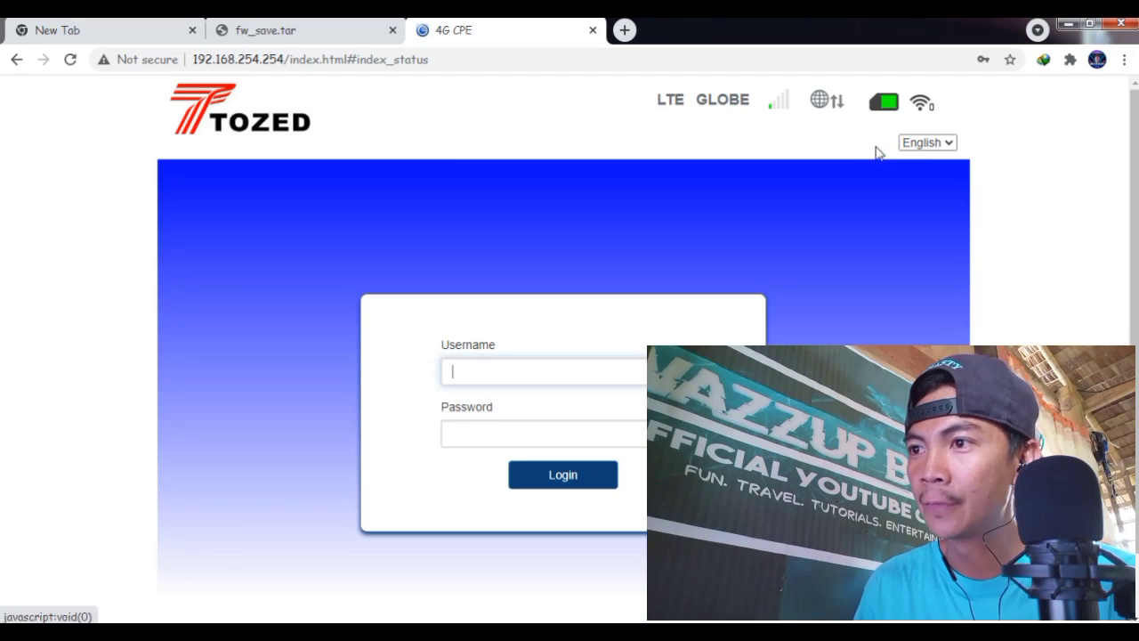
Log back in to the reset router with the browser's saved username and password.
{"action": "left_click", "coordinate": [584, 370]}
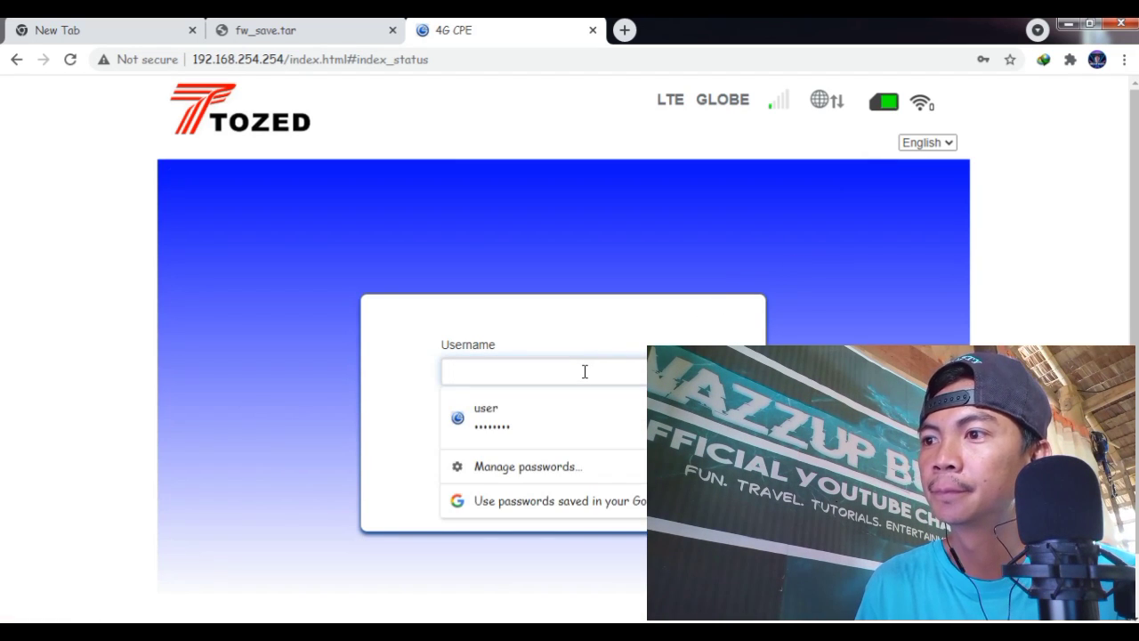
{"action": "left_click", "coordinate": [578, 415]}
{"action": "left_click", "coordinate": [573, 483]}
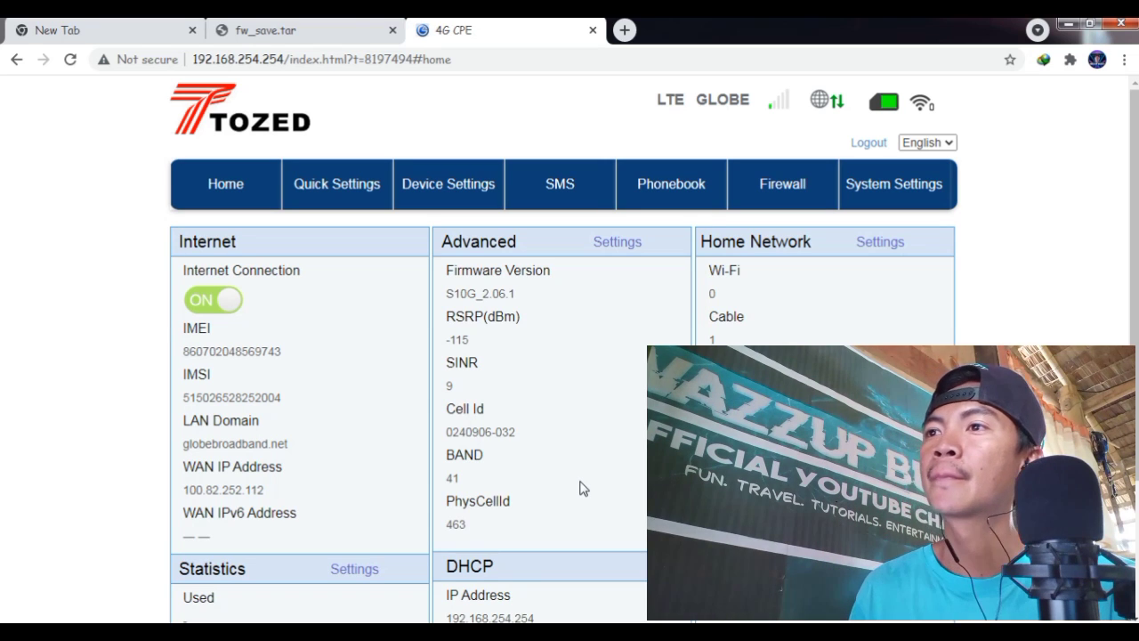
In the advanced device settings for Bands Locking, deselect band3 and band28, keeping only band40 and band41 selected.
{"action": "left_click", "coordinate": [469, 192]}
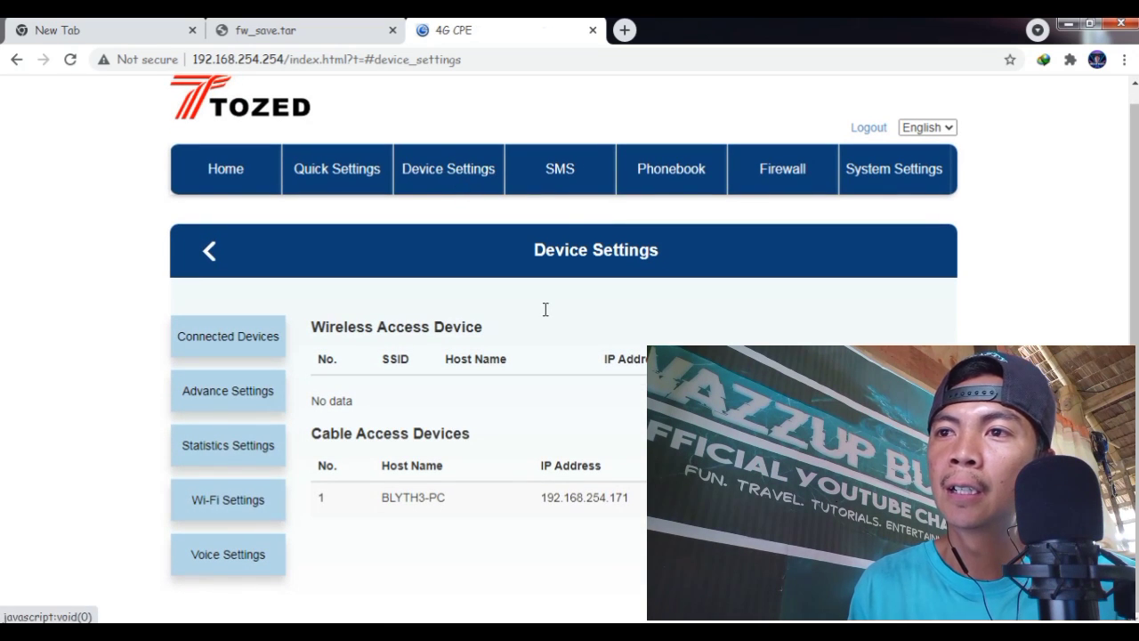
{"action": "left_click", "coordinate": [240, 400]}
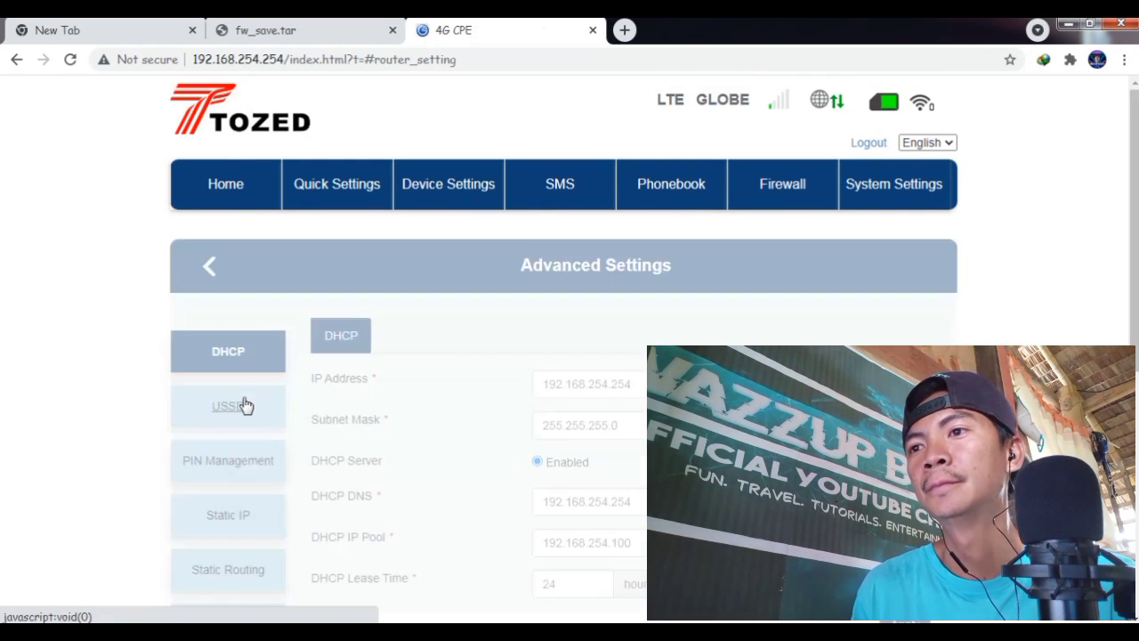
{"action": "scroll", "coordinate": [357, 418], "scroll_direction": "down", "scroll_amount": 5}
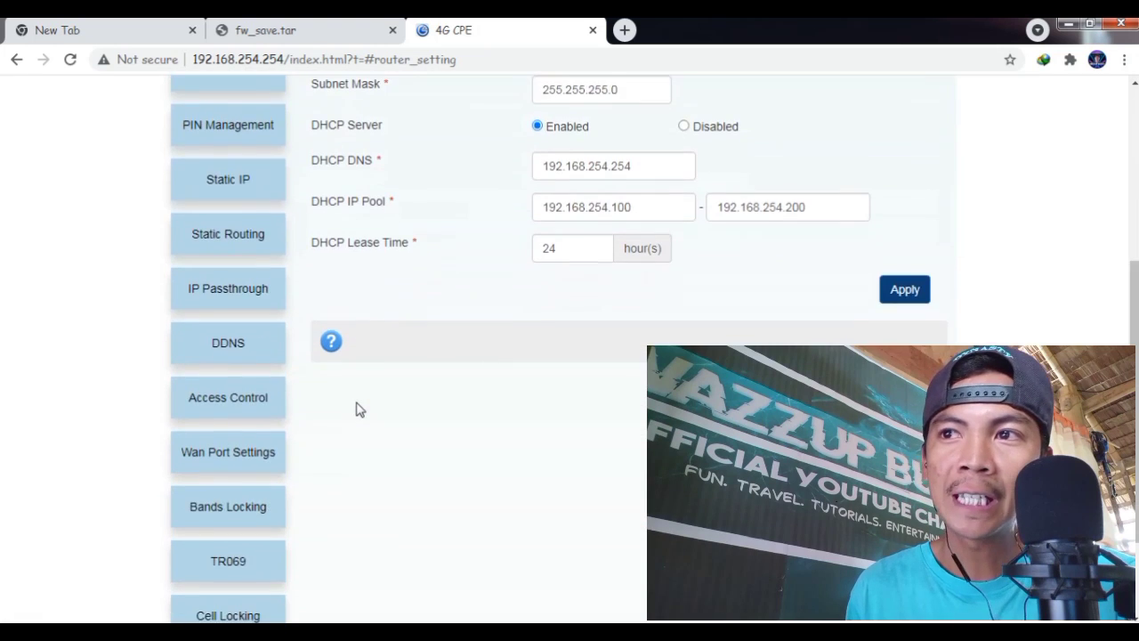
{"action": "scroll", "coordinate": [356, 402], "scroll_direction": "down", "scroll_amount": 1}
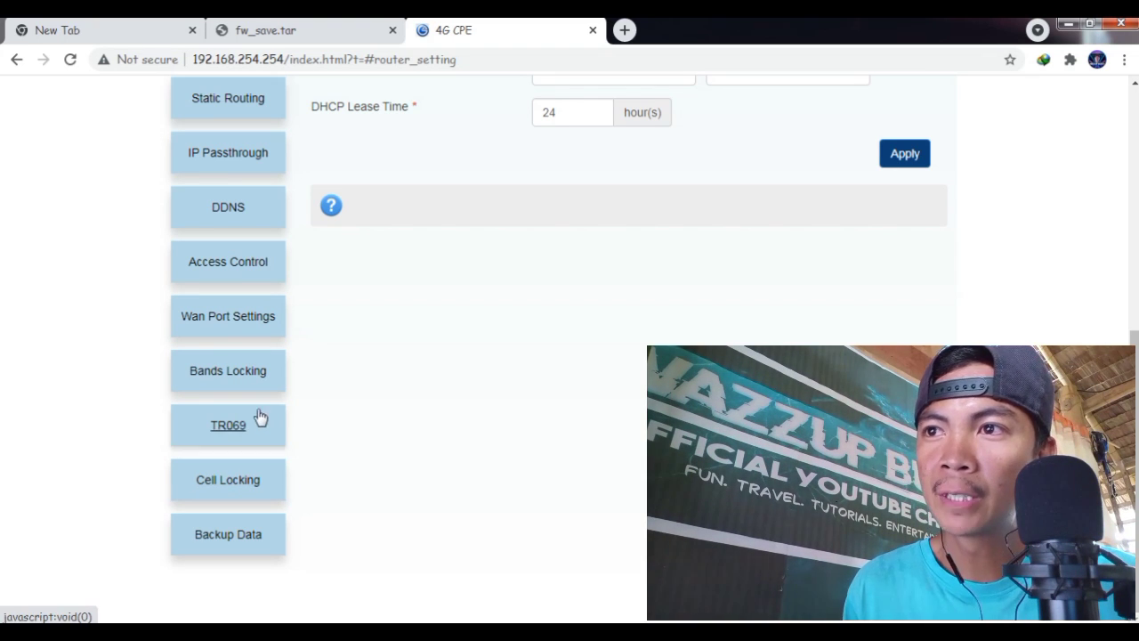
{"action": "left_click", "coordinate": [253, 381]}
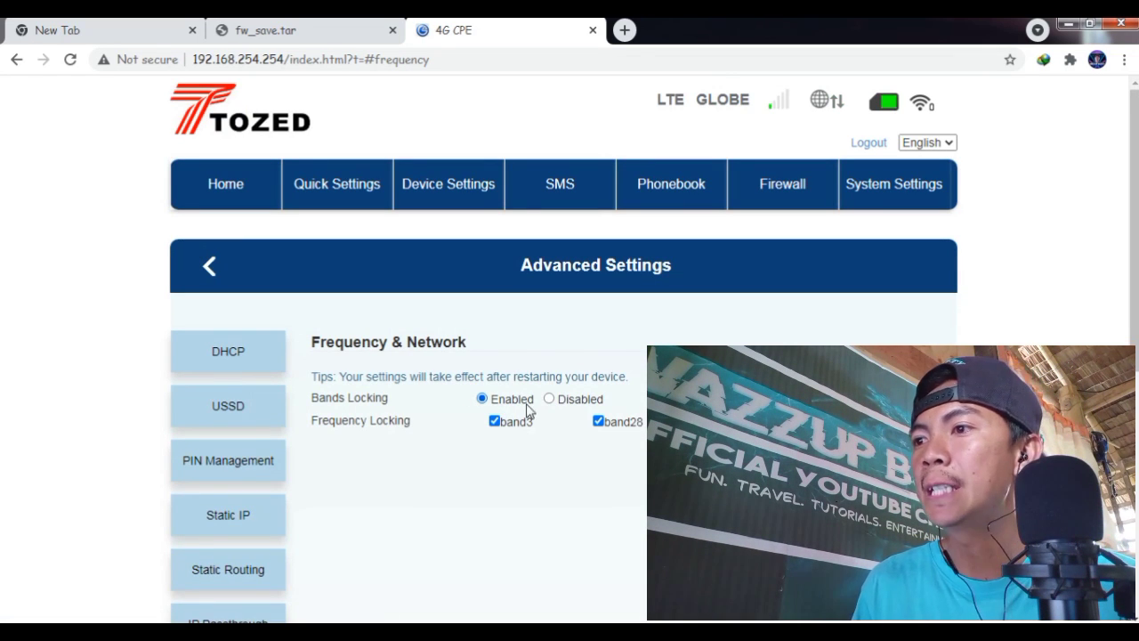
{"action": "scroll", "coordinate": [534, 401], "scroll_direction": "down", "scroll_amount": 1}
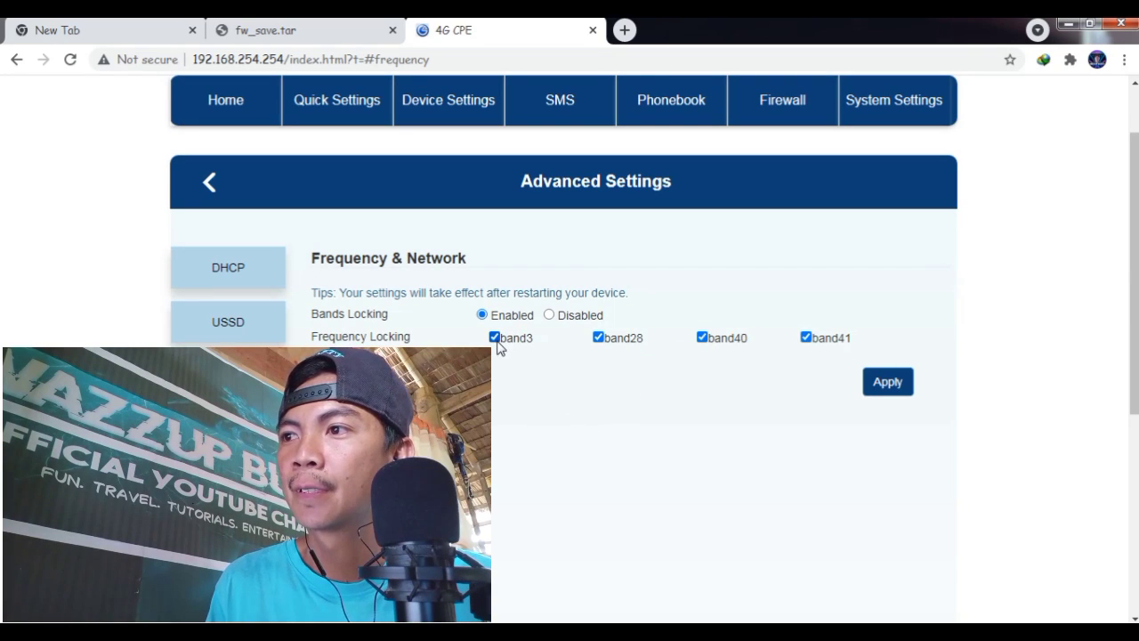
{"action": "left_click", "coordinate": [495, 338]}
{"action": "left_click", "coordinate": [598, 338]}
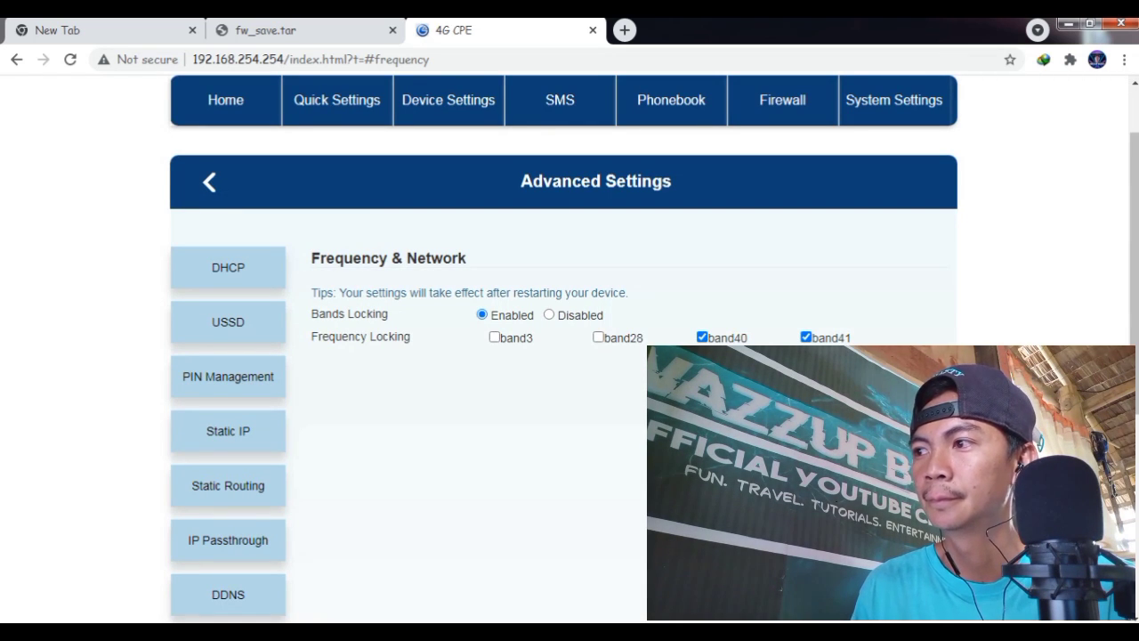
Disable TR069 and its Periodic Inform option in the advanced settings, and apply the configuration.
{"action": "scroll", "coordinate": [717, 347], "scroll_direction": "down", "scroll_amount": 3}
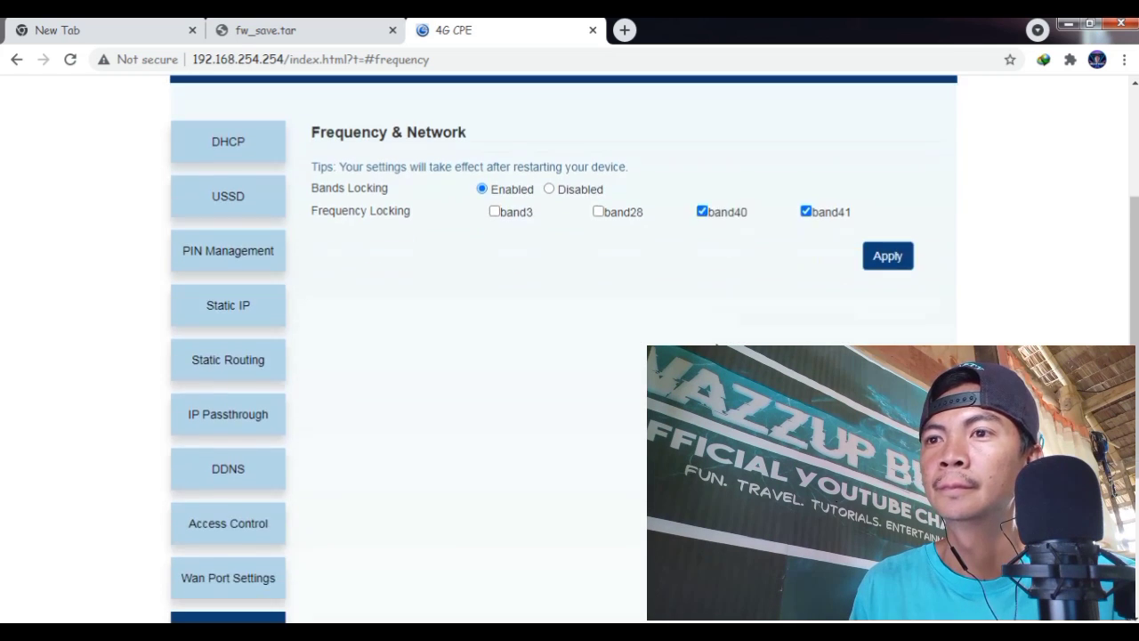
{"action": "scroll", "coordinate": [717, 347], "scroll_direction": "down", "scroll_amount": 2}
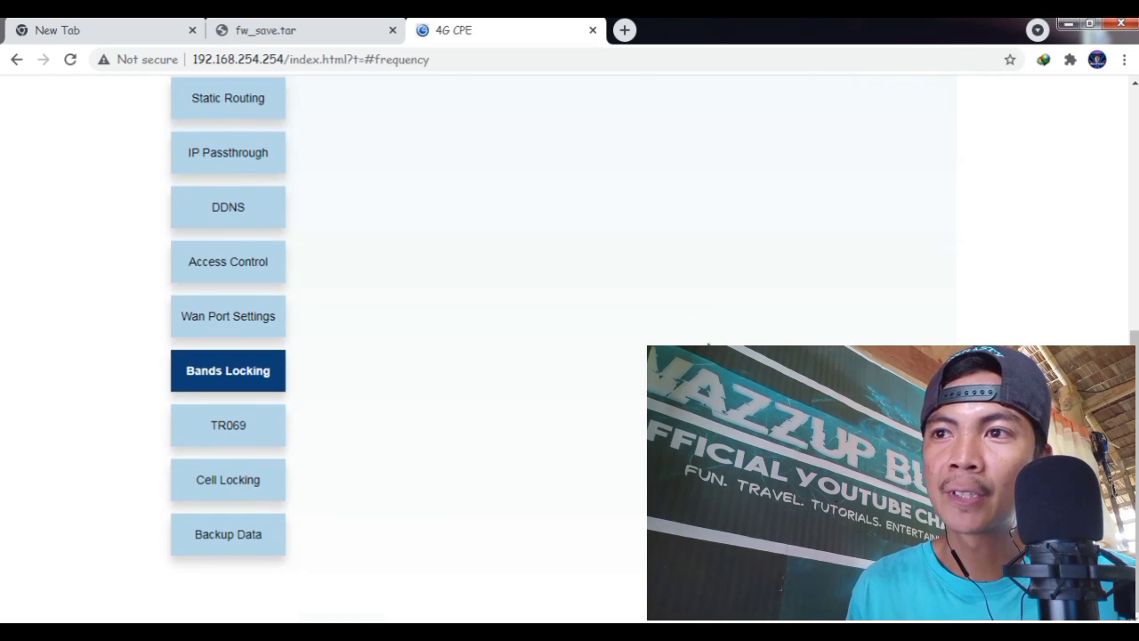
{"action": "left_click", "coordinate": [233, 429]}
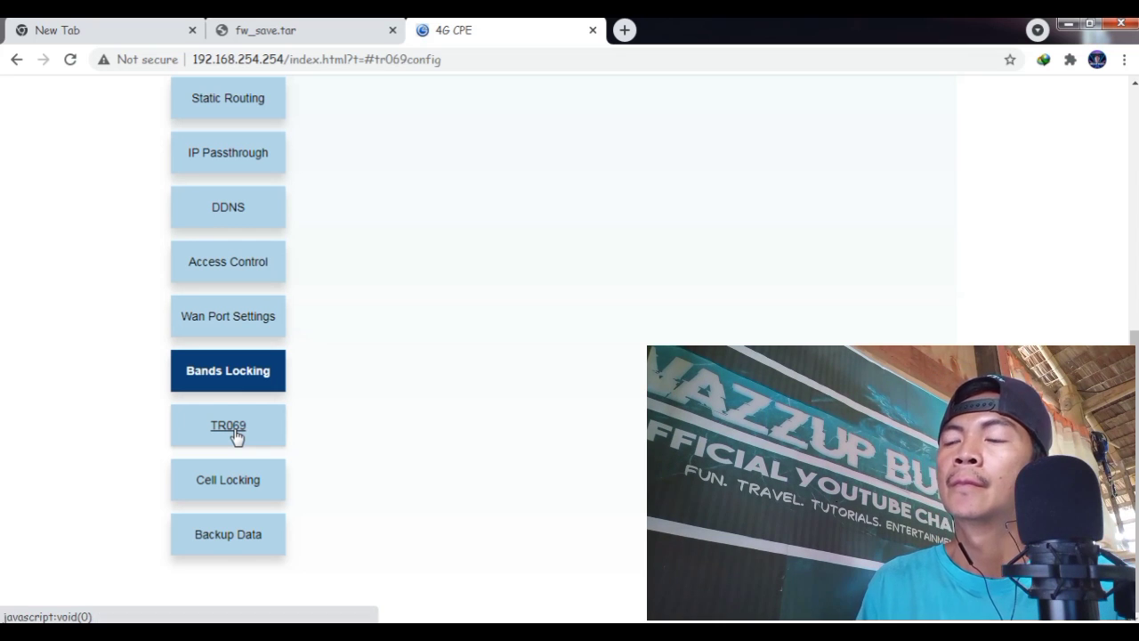
{"action": "scroll", "coordinate": [563, 356], "scroll_direction": "down", "scroll_amount": 2}
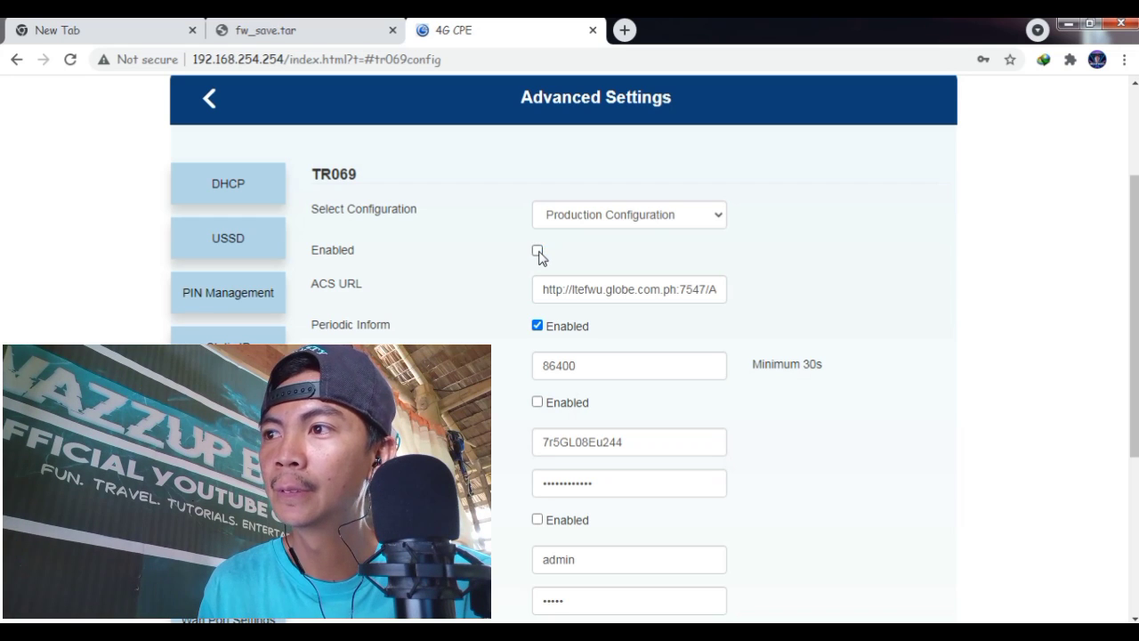
{"action": "left_click", "coordinate": [537, 325]}
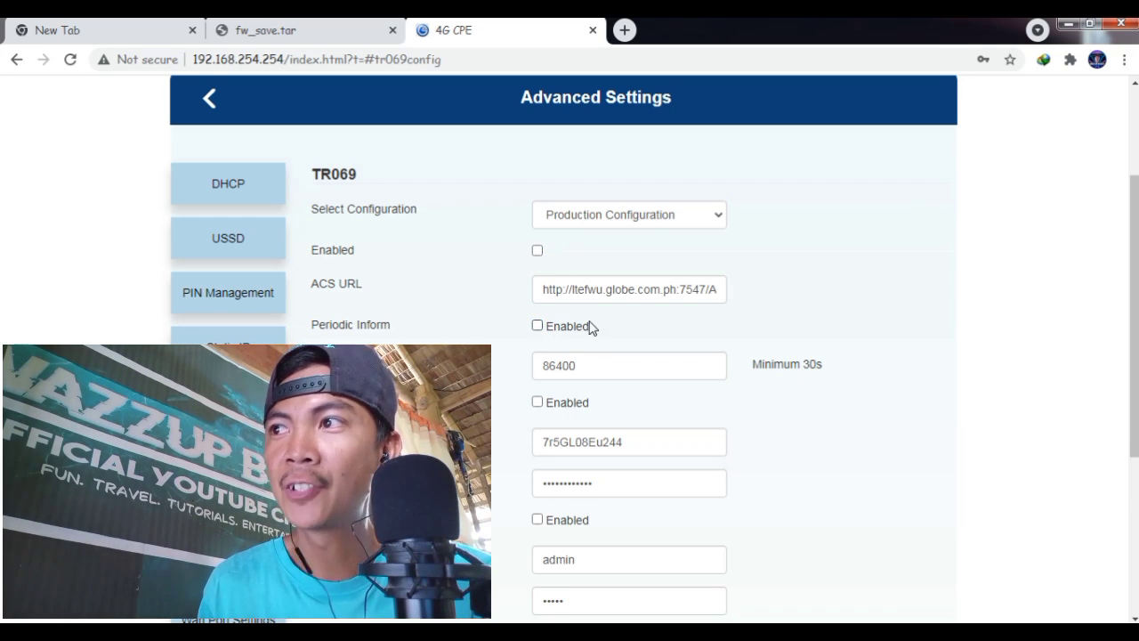
{"action": "scroll", "coordinate": [590, 327], "scroll_direction": "down", "scroll_amount": 2}
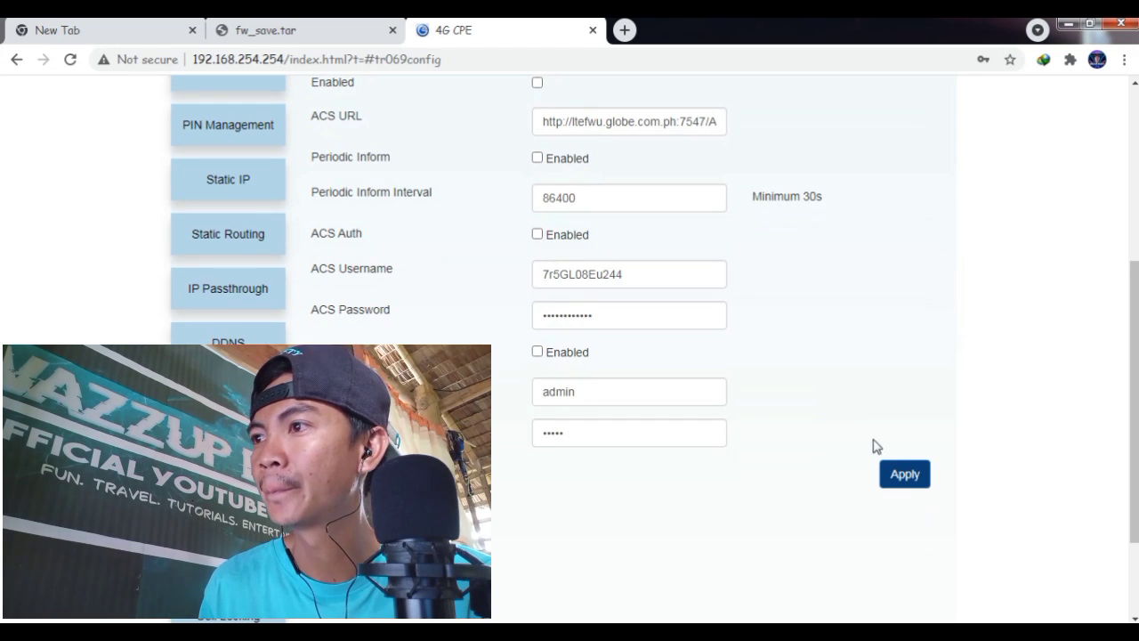
{"action": "left_click", "coordinate": [908, 475]}
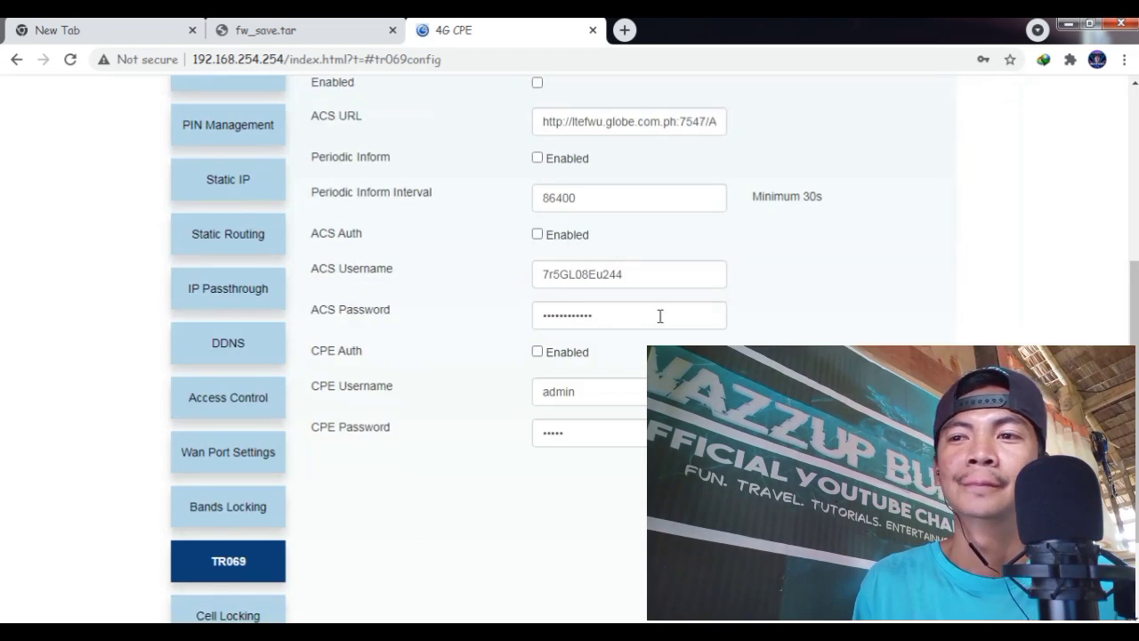
Apply the Cell Locking settings with Lock Cell Switch disabled, dismissing the offer to save a password, and confirm the device restart.
{"action": "scroll", "coordinate": [652, 318], "scroll_direction": "down", "scroll_amount": 2}
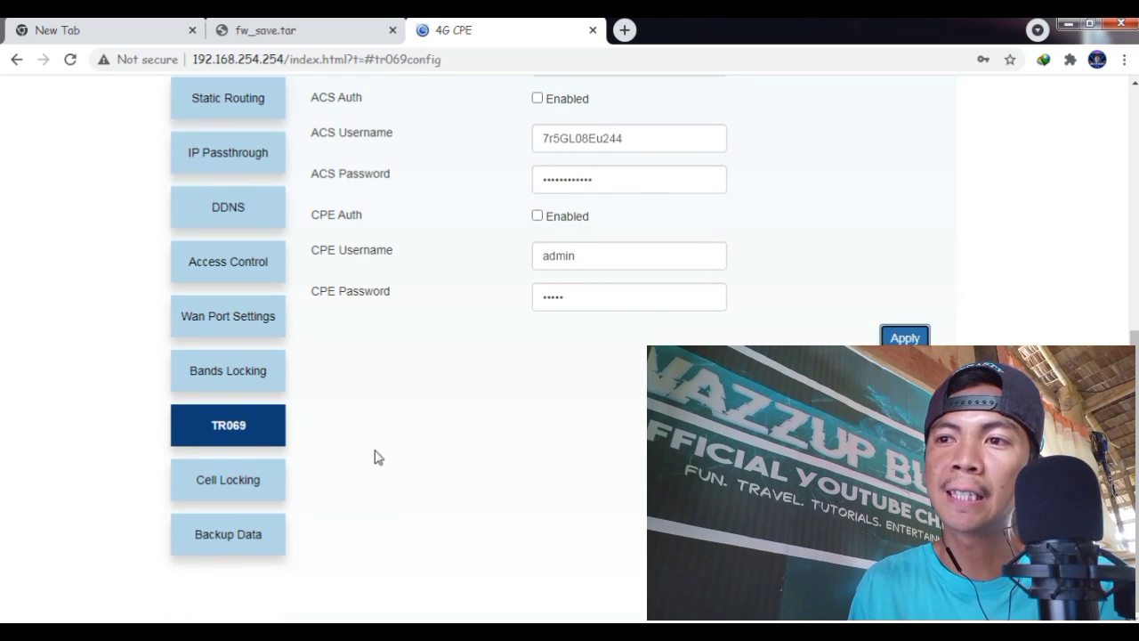
{"action": "left_click", "coordinate": [216, 483]}
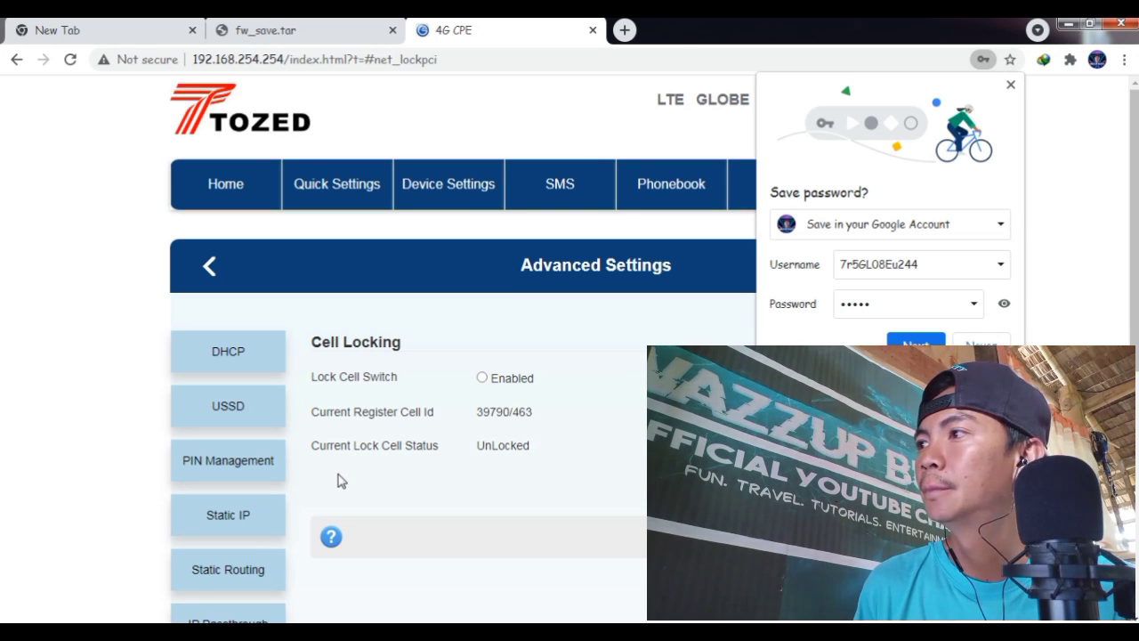
{"action": "left_click", "coordinate": [1010, 84]}
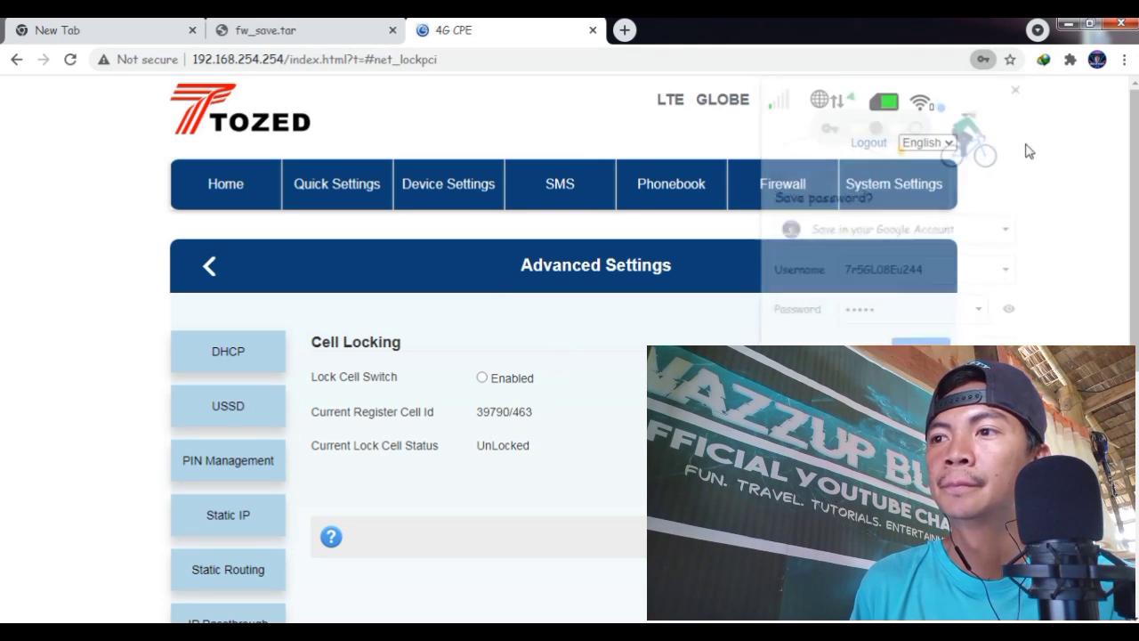
{"action": "scroll", "coordinate": [700, 328], "scroll_direction": "down", "scroll_amount": 2}
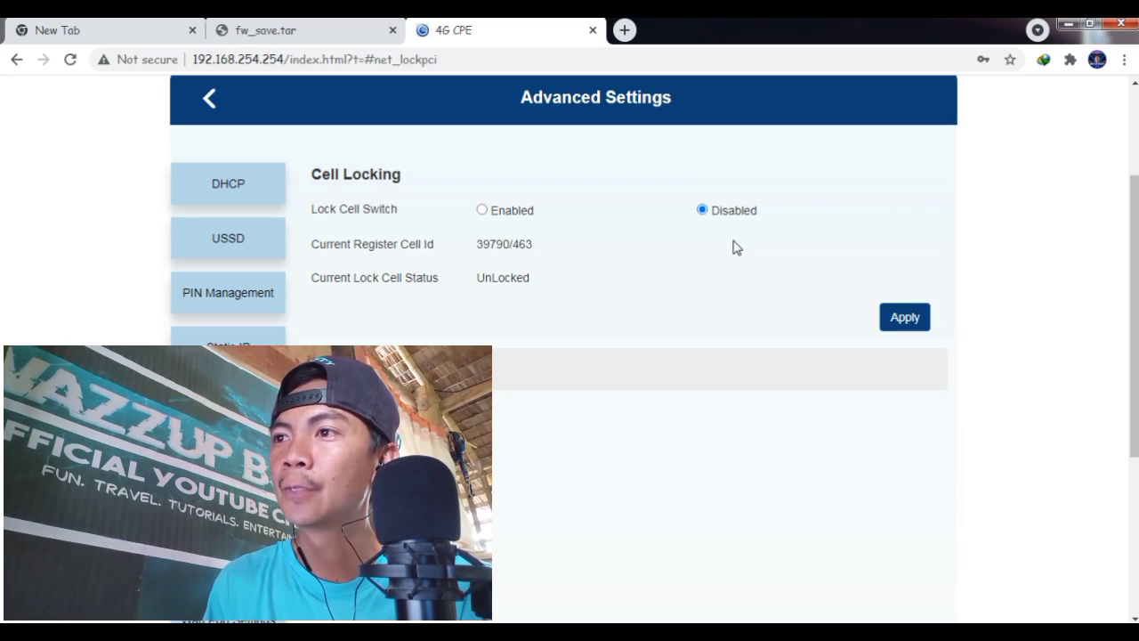
{"action": "left_click", "coordinate": [905, 318]}
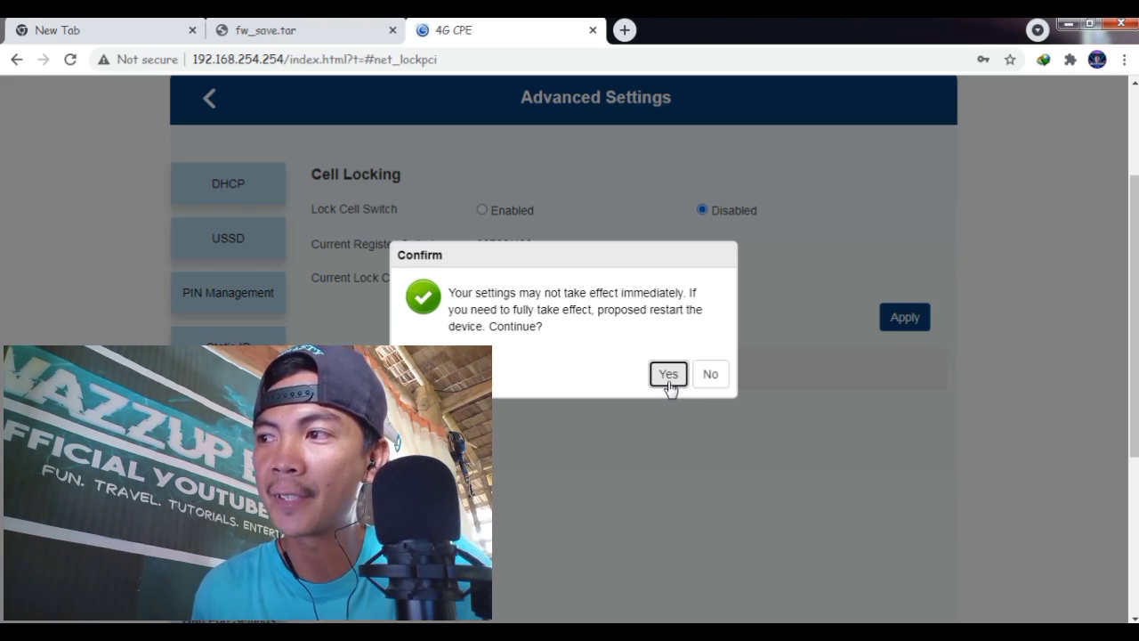
{"action": "left_click", "coordinate": [669, 381]}
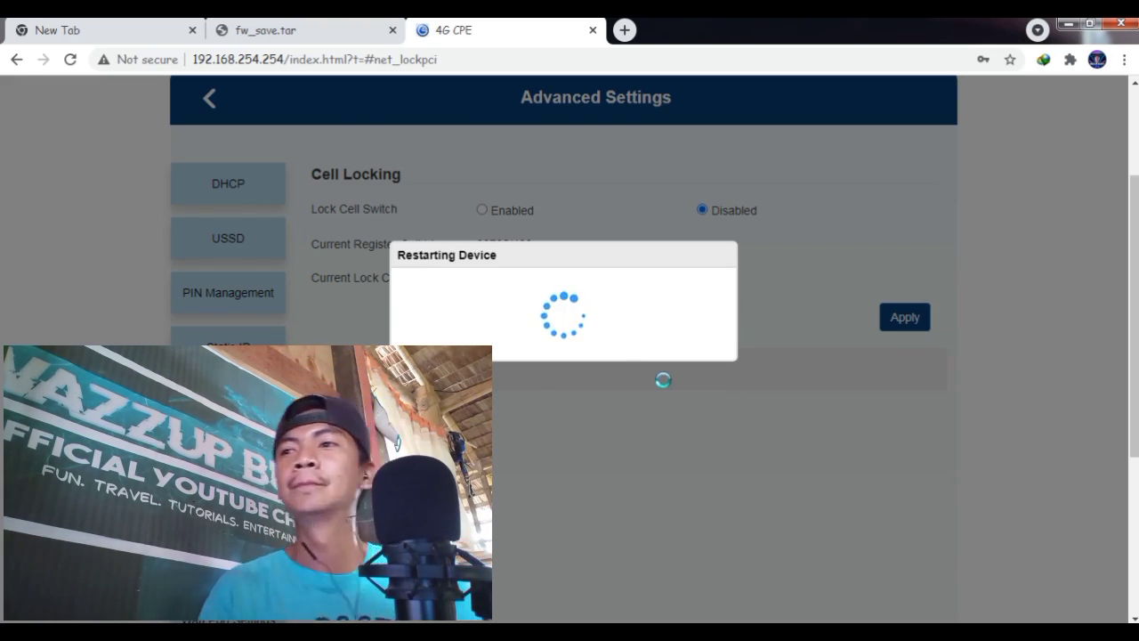